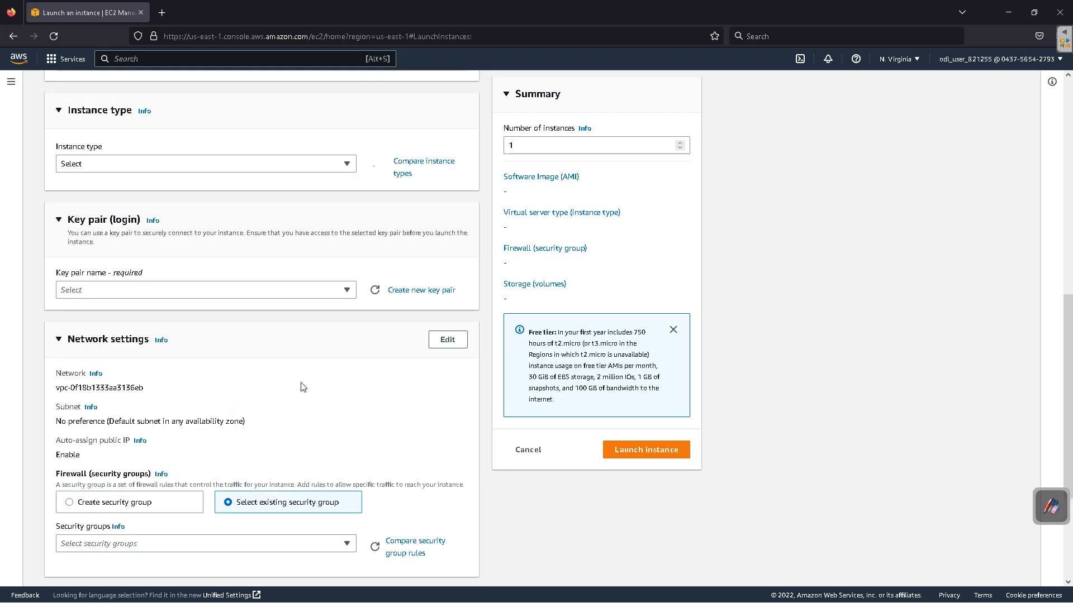
Step: Create a new RSA key pair named test with the .pem private key file format for the instance login
{"action": "left_click", "coordinate": [415, 290]}
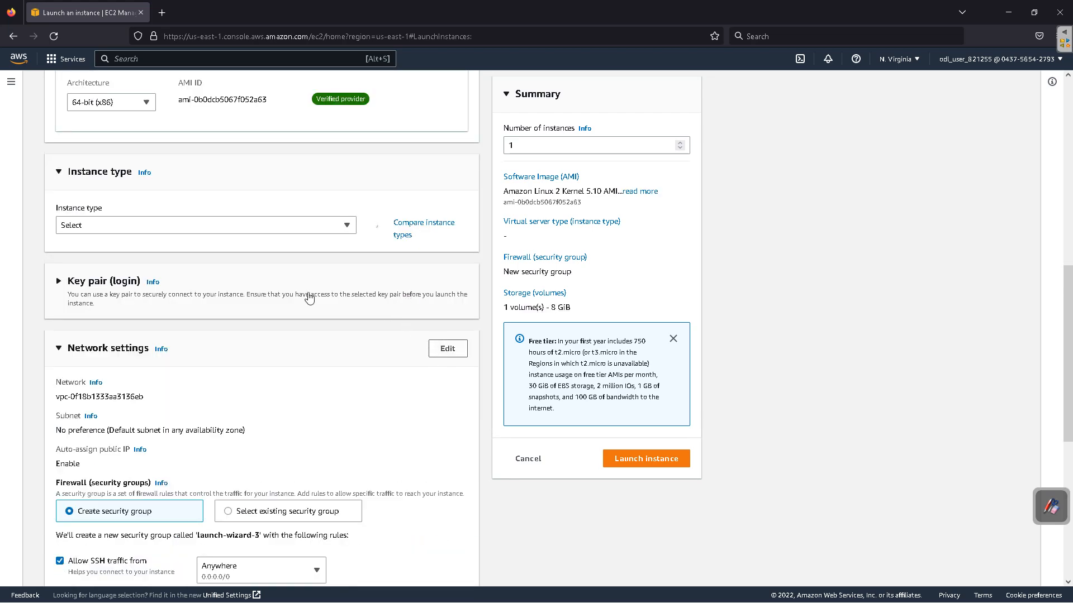
{"action": "left_click", "coordinate": [170, 298]}
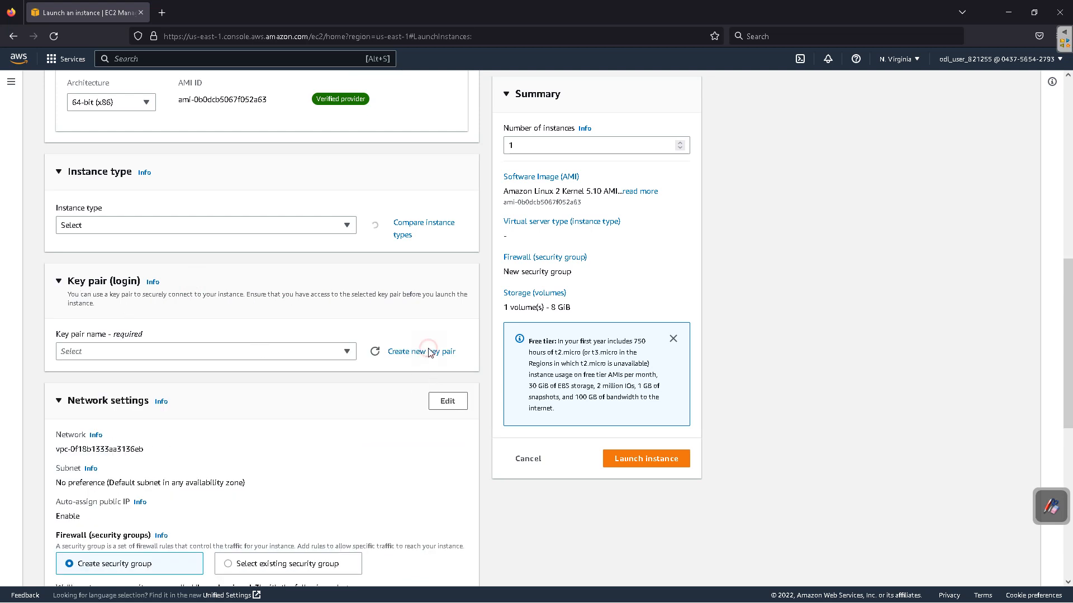
{"action": "left_click", "coordinate": [426, 371]}
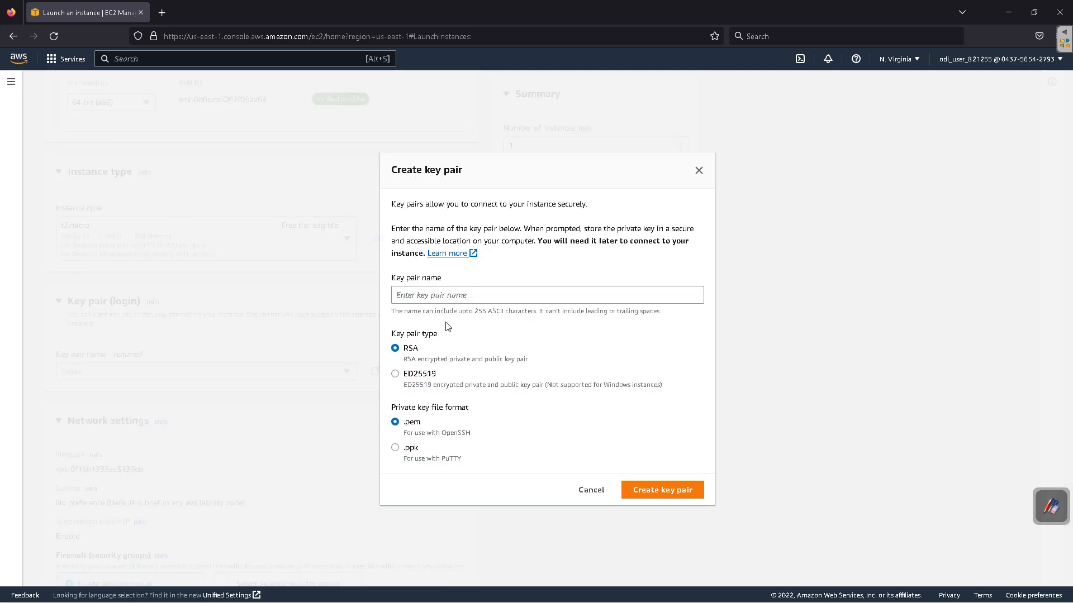
{"action": "left_click", "coordinate": [458, 295]}
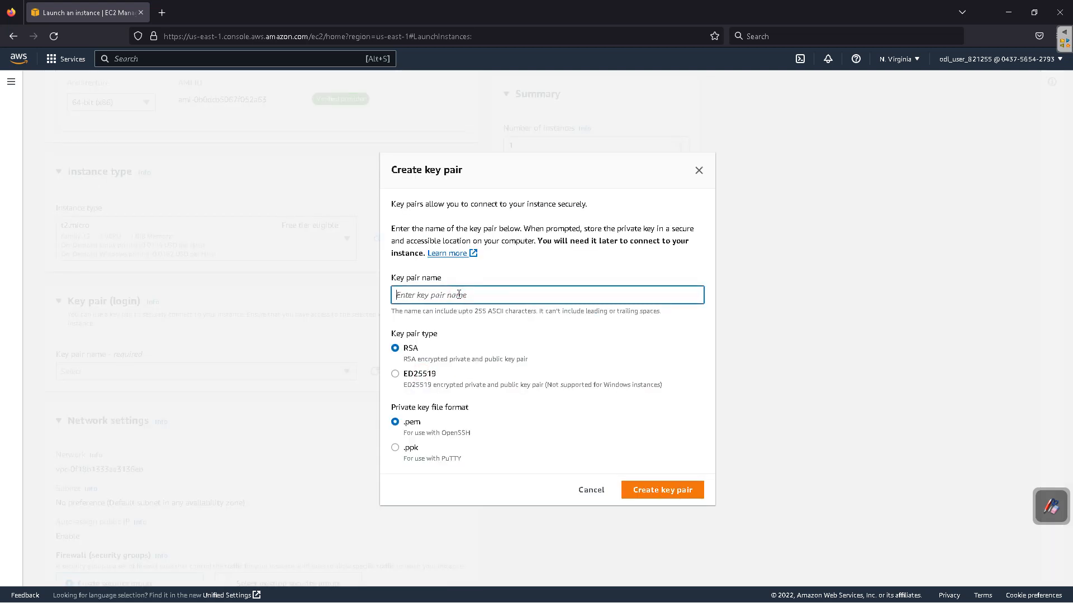
{"action": "type", "text": "test"}
{"action": "left_click", "coordinate": [685, 491]}
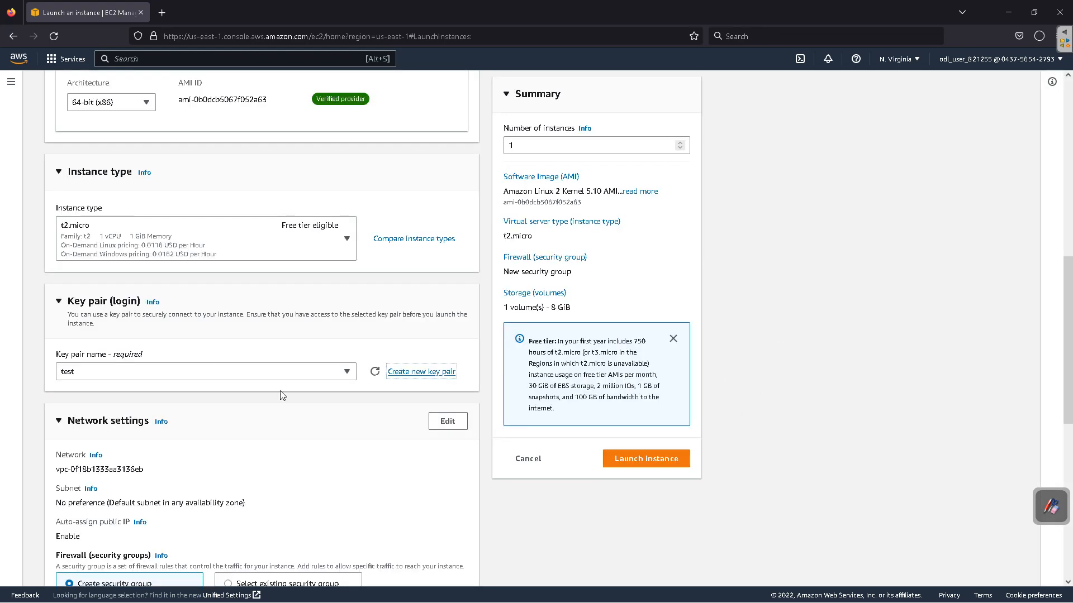
Step: Edit the network settings and select the subnet subnet-0f0ad108323af5e0a in availability zone us-east-1e
{"action": "scroll", "coordinate": [232, 419], "scroll_direction": "down", "scroll_amount": 3}
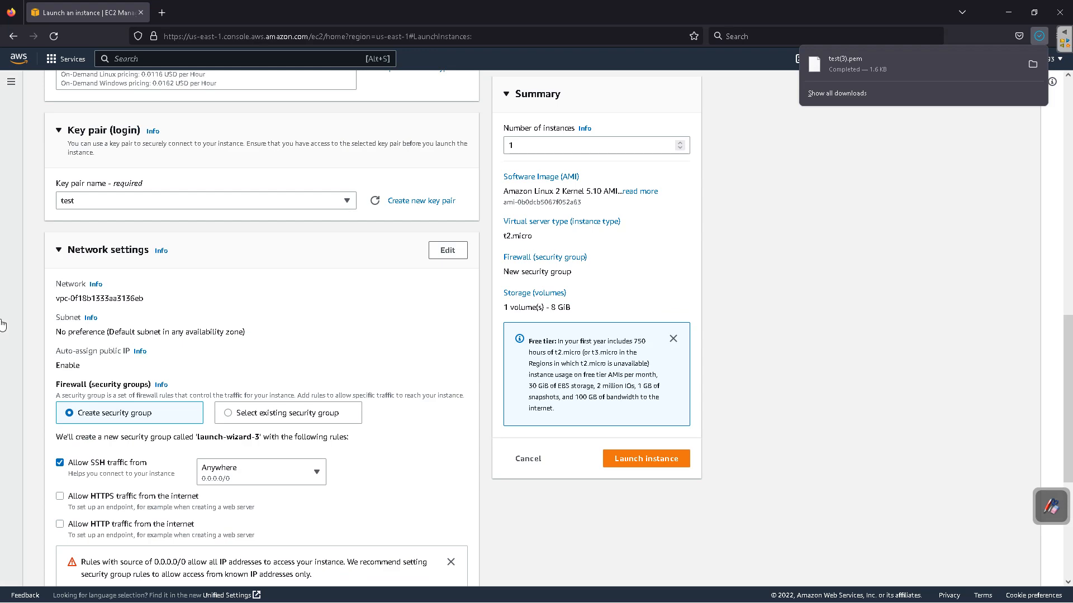
{"action": "scroll", "coordinate": [315, 150], "scroll_direction": "down", "scroll_amount": 2}
{"action": "left_click", "coordinate": [451, 139]}
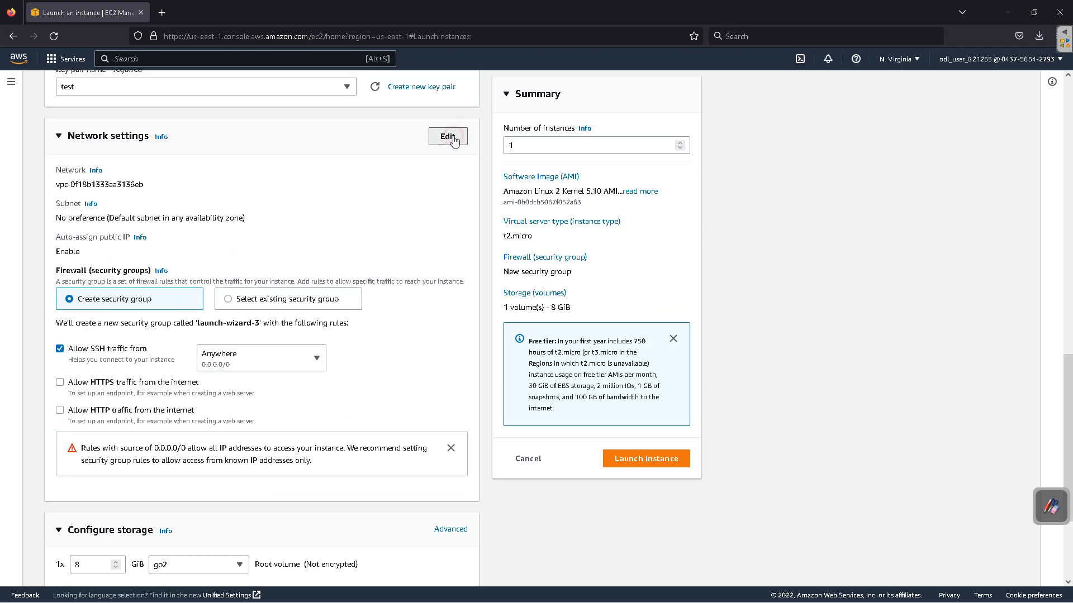
{"action": "left_click", "coordinate": [455, 143]}
{"action": "left_click", "coordinate": [231, 234]}
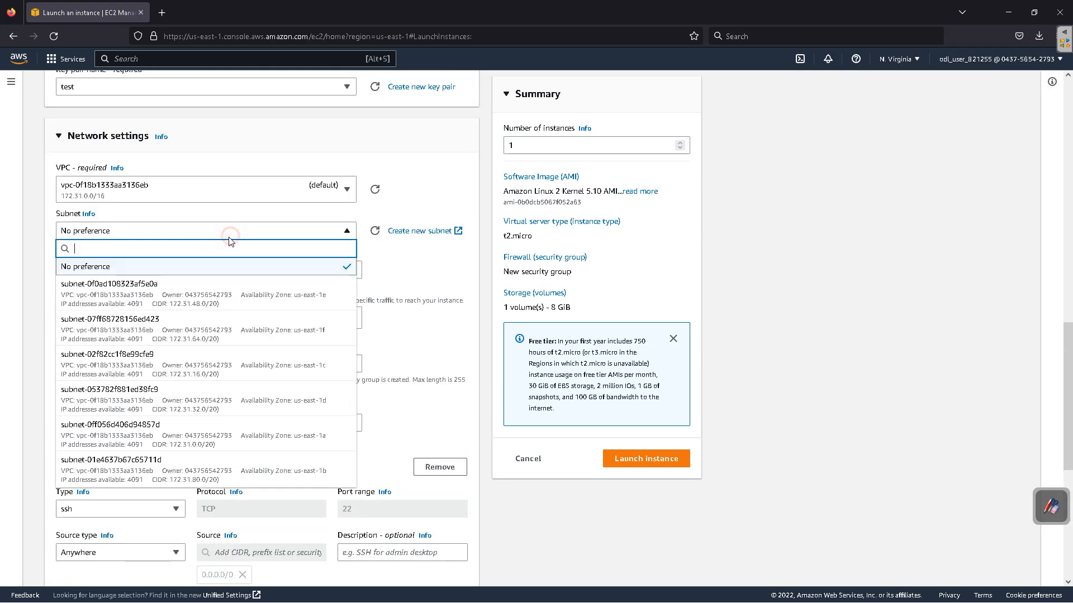
{"action": "left_click", "coordinate": [130, 290]}
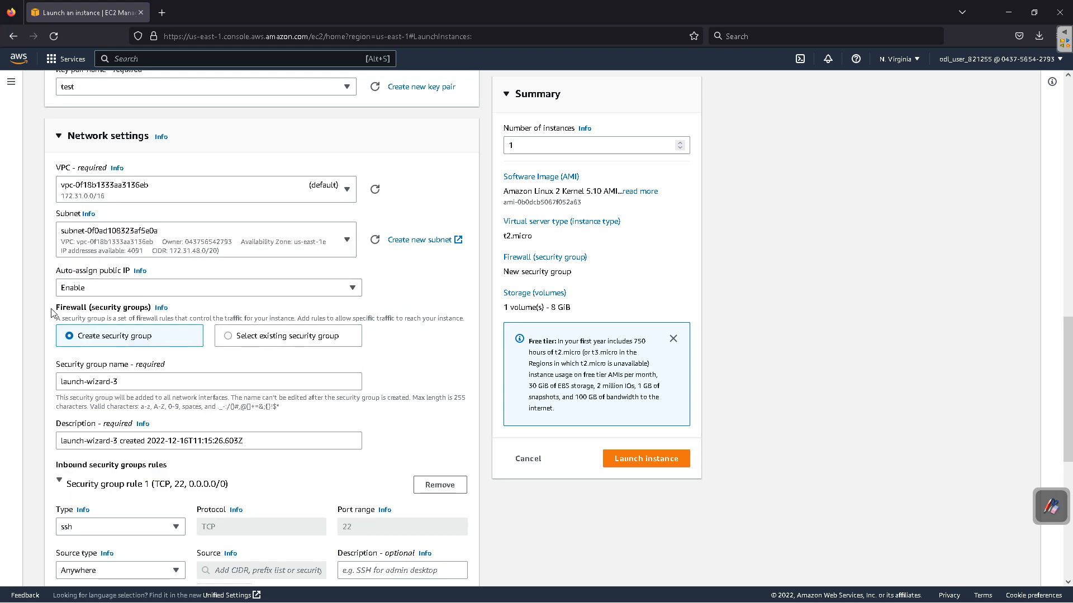
Step: Add a second inbound security group rule of type HTTP with the source type Anywhere
{"action": "scroll", "coordinate": [54, 313], "scroll_direction": "down", "scroll_amount": 4}
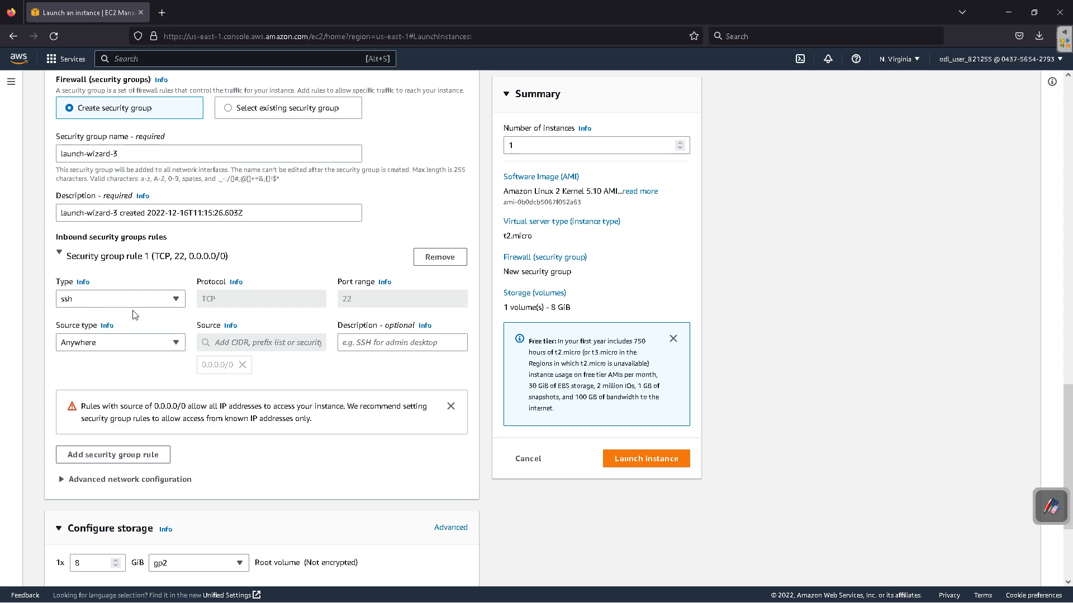
{"action": "left_click", "coordinate": [115, 455]}
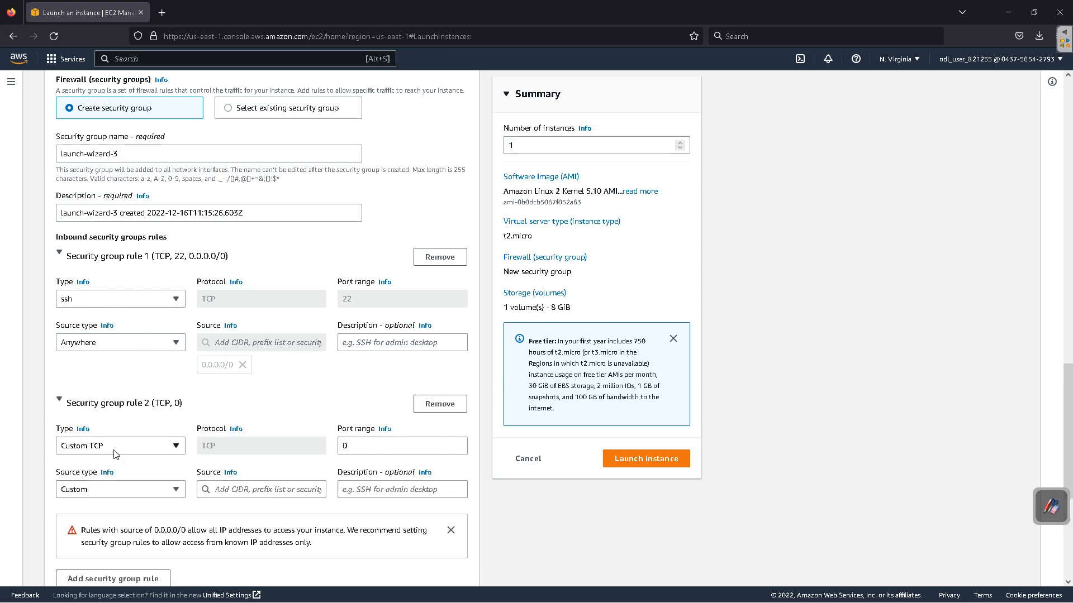
{"action": "scroll", "coordinate": [116, 455], "scroll_direction": "down", "scroll_amount": 2}
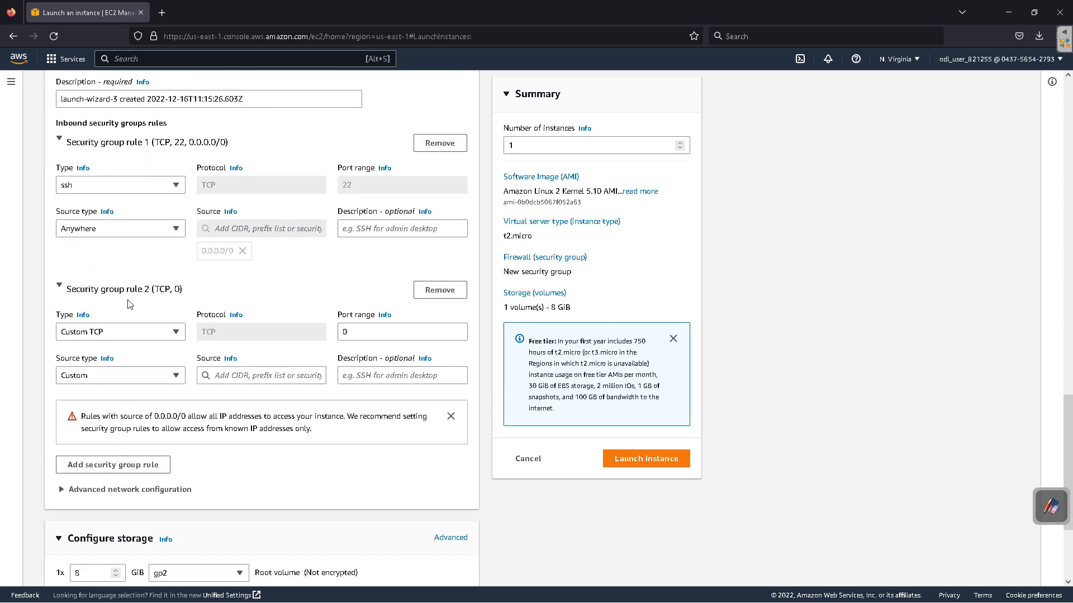
{"action": "left_click", "coordinate": [179, 338]}
{"action": "scroll", "coordinate": [100, 304], "scroll_direction": "down", "scroll_amount": 1}
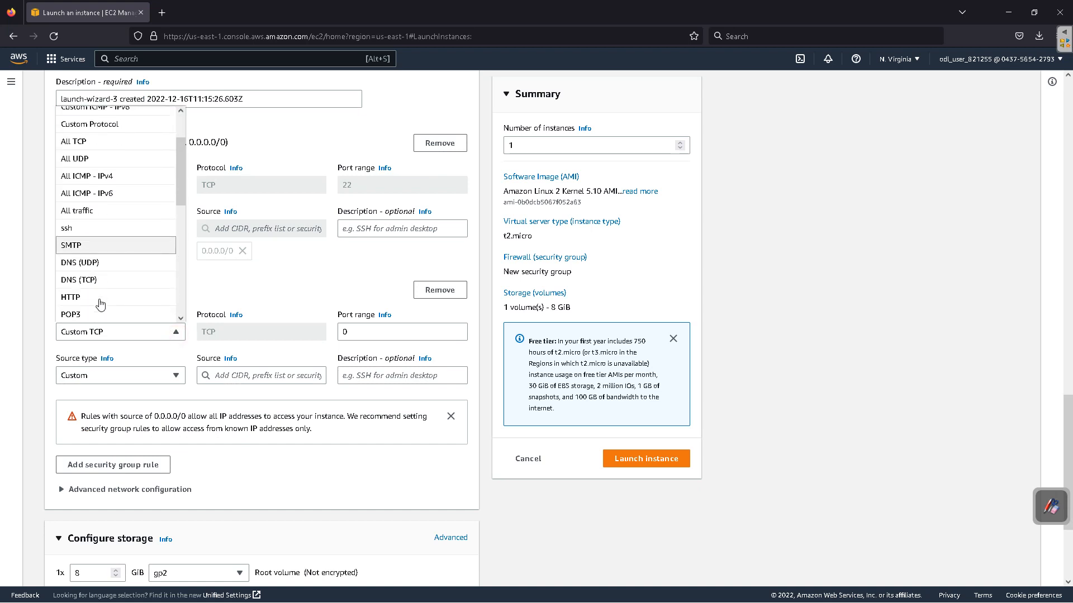
{"action": "left_click", "coordinate": [92, 297]}
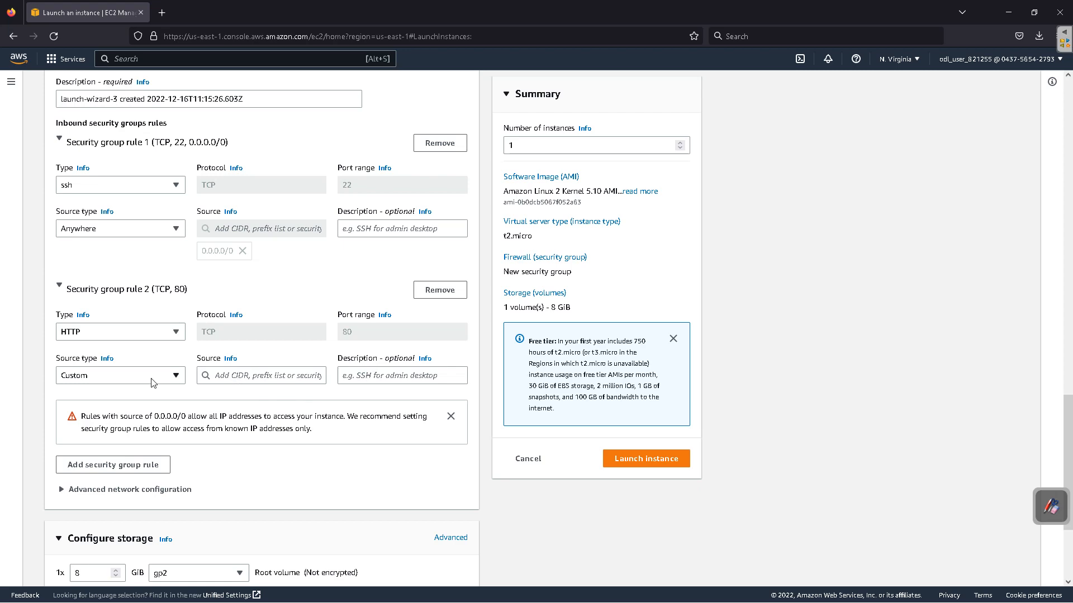
{"action": "left_click", "coordinate": [154, 382]}
{"action": "left_click", "coordinate": [98, 398]}
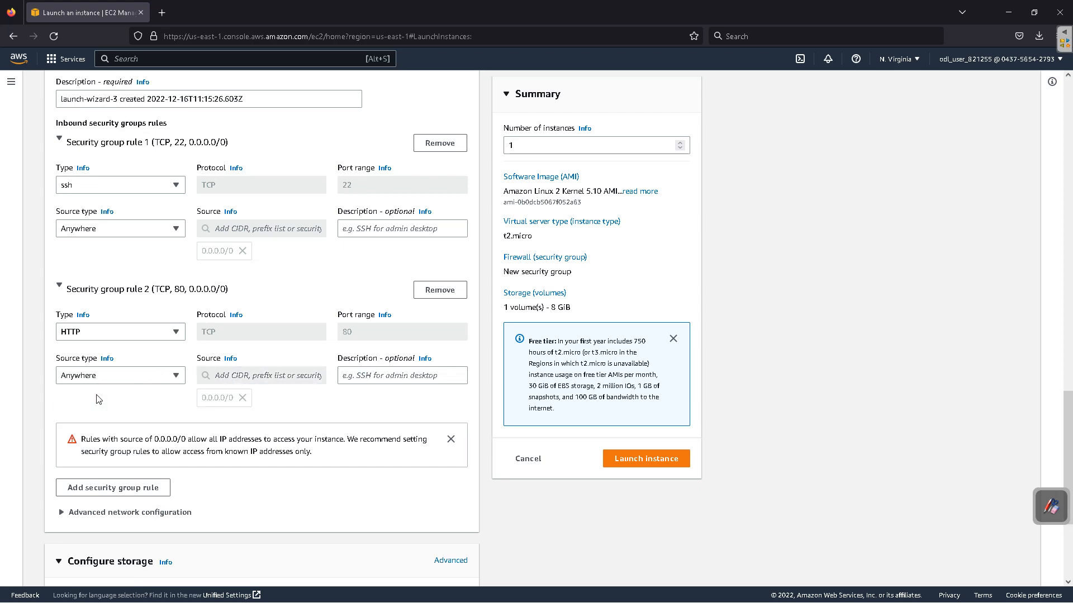
Step: Add a third inbound security group rule of type HTTPS with the source type Anywhere
{"action": "scroll", "coordinate": [177, 387], "scroll_direction": "down", "scroll_amount": 3}
{"action": "left_click", "coordinate": [90, 299]}
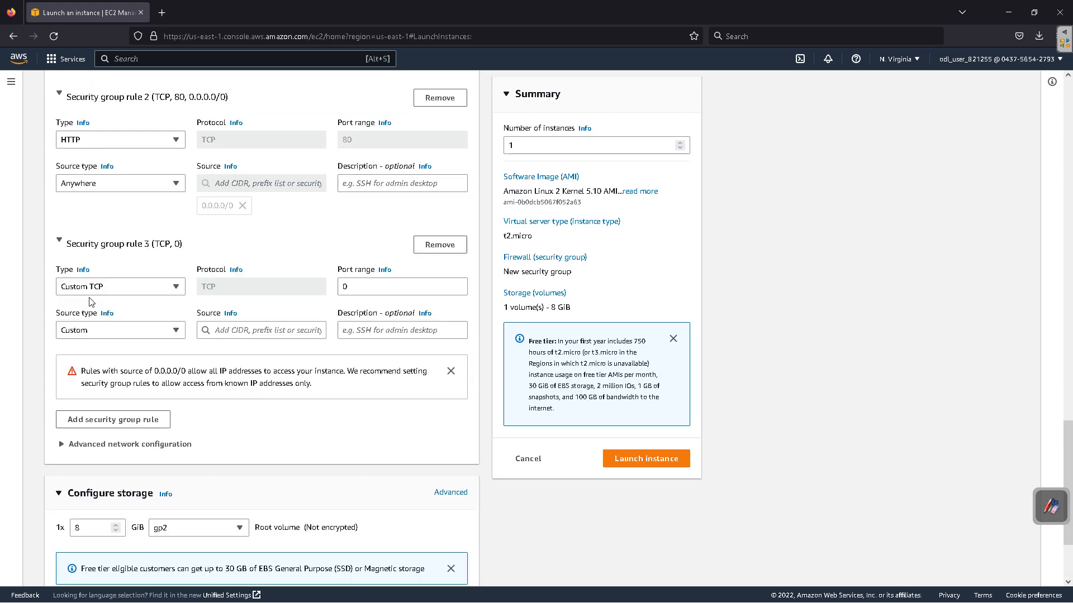
{"action": "left_click", "coordinate": [105, 335]}
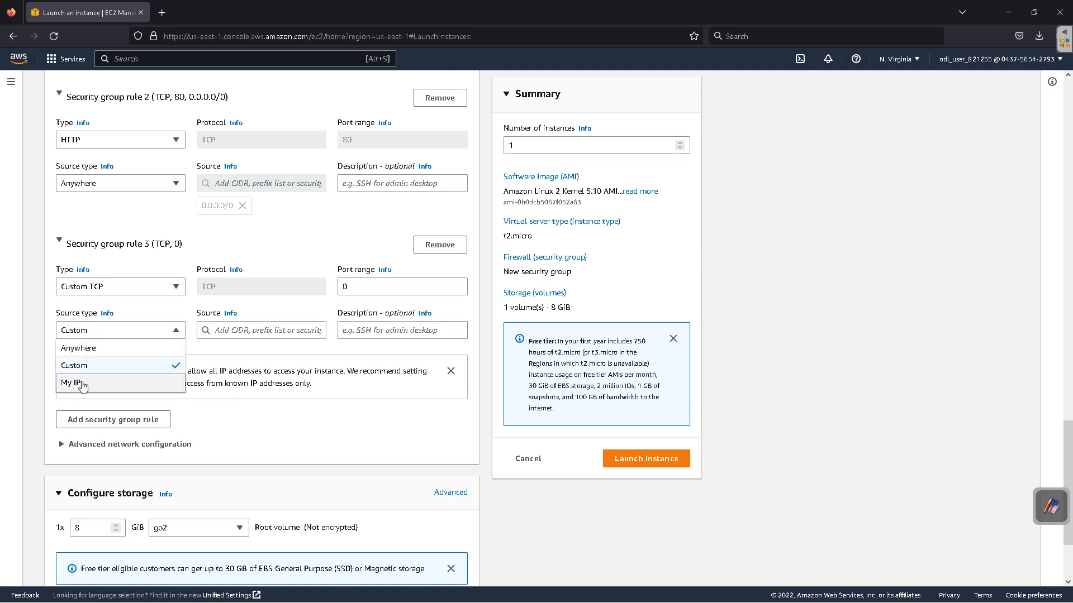
{"action": "left_click", "coordinate": [101, 349]}
{"action": "left_click", "coordinate": [140, 331]}
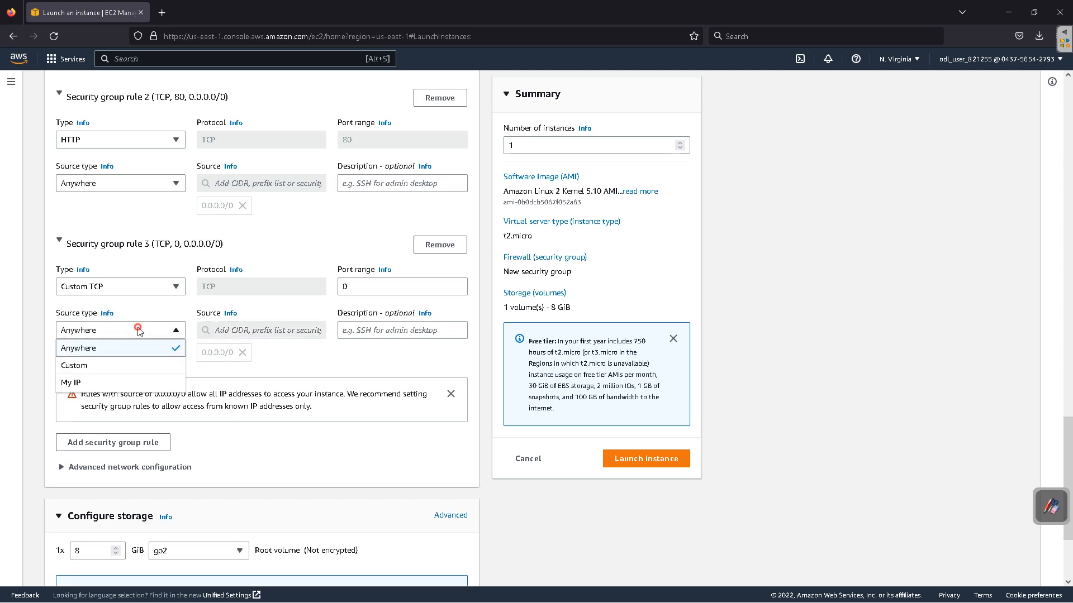
{"action": "left_click", "coordinate": [140, 331]}
{"action": "left_click", "coordinate": [129, 286]}
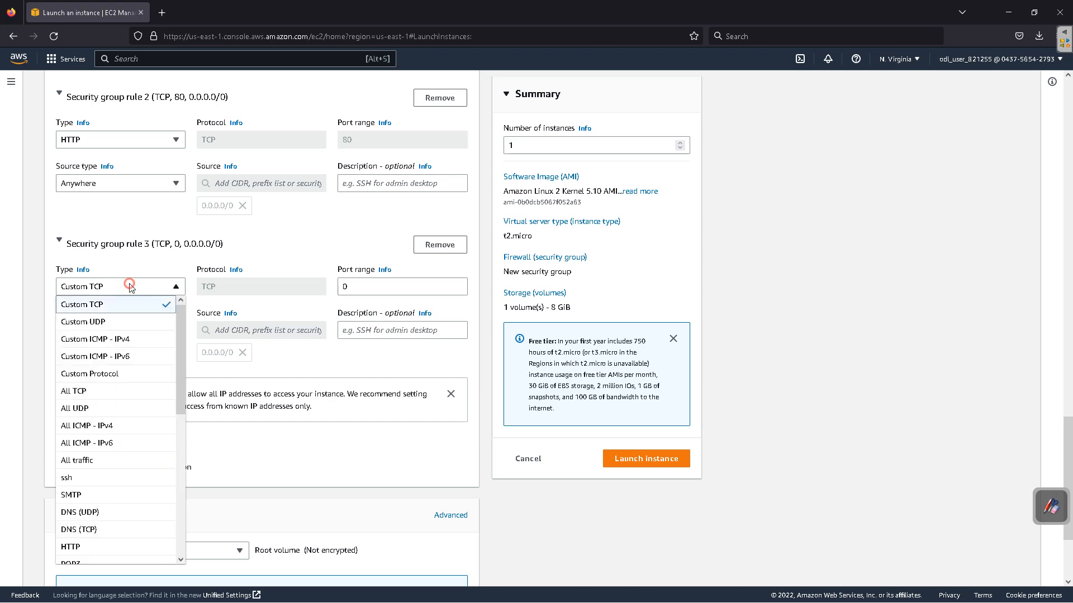
{"action": "scroll", "coordinate": [115, 434], "scroll_direction": "down", "scroll_amount": 5}
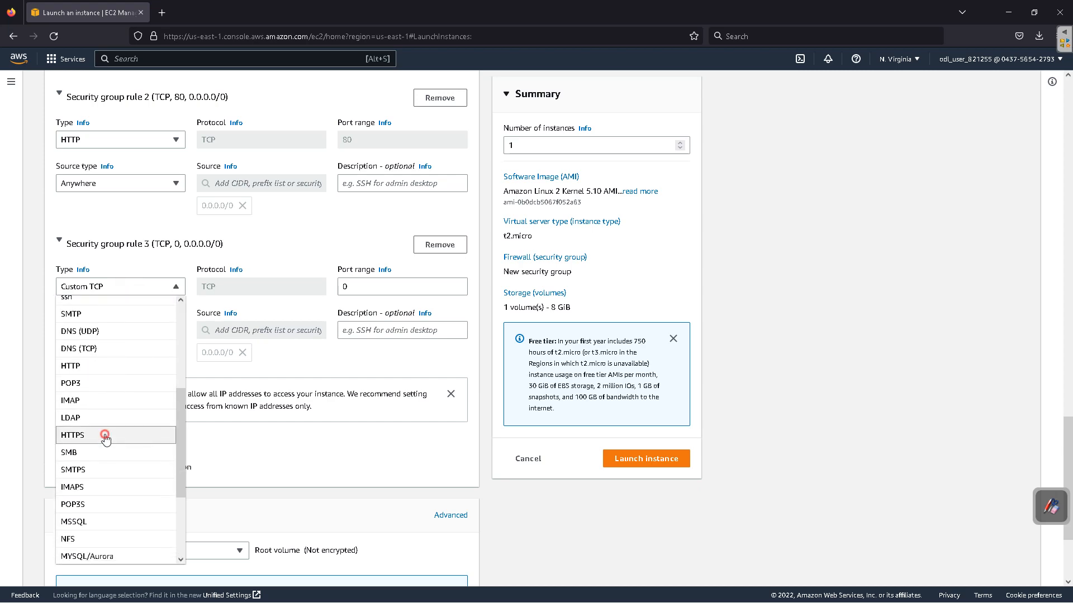
{"action": "left_click", "coordinate": [92, 435]}
Step: Review the inbound rules and storage configuration, and expand the advanced details to examine their options
{"action": "scroll", "coordinate": [33, 393], "scroll_direction": "down", "scroll_amount": 4}
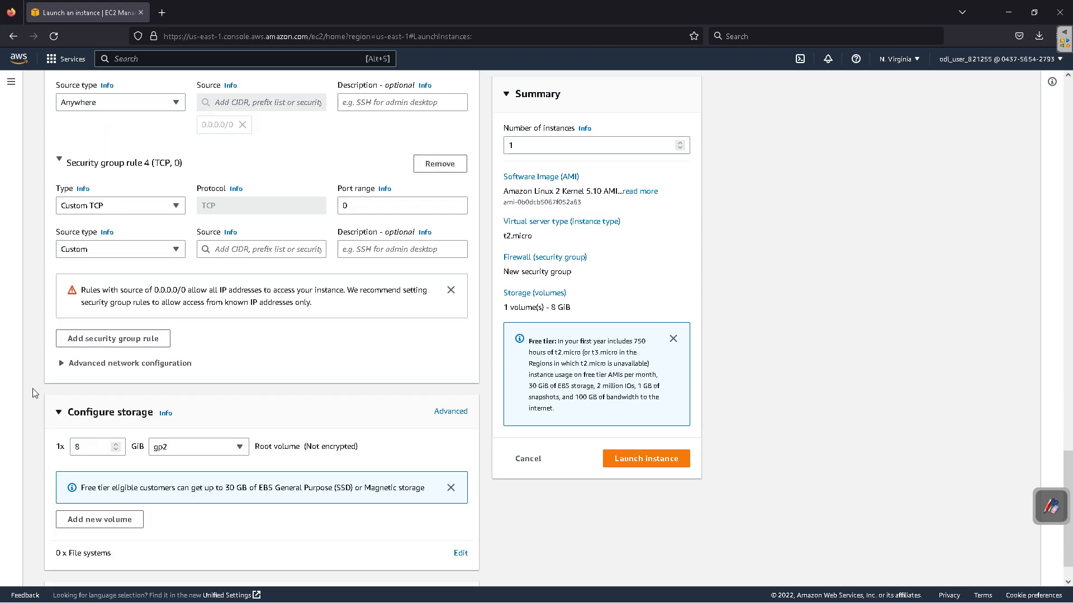
{"action": "scroll", "coordinate": [37, 351], "scroll_direction": "up", "scroll_amount": 3}
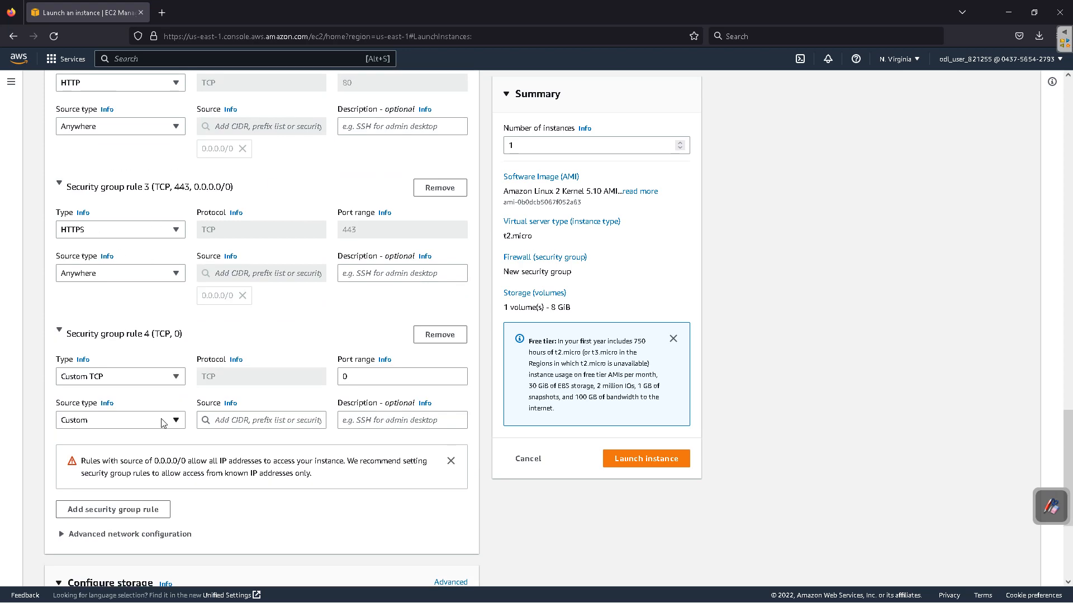
{"action": "scroll", "coordinate": [164, 423], "scroll_direction": "down", "scroll_amount": 3}
{"action": "scroll", "coordinate": [152, 508], "scroll_direction": "down", "scroll_amount": 1}
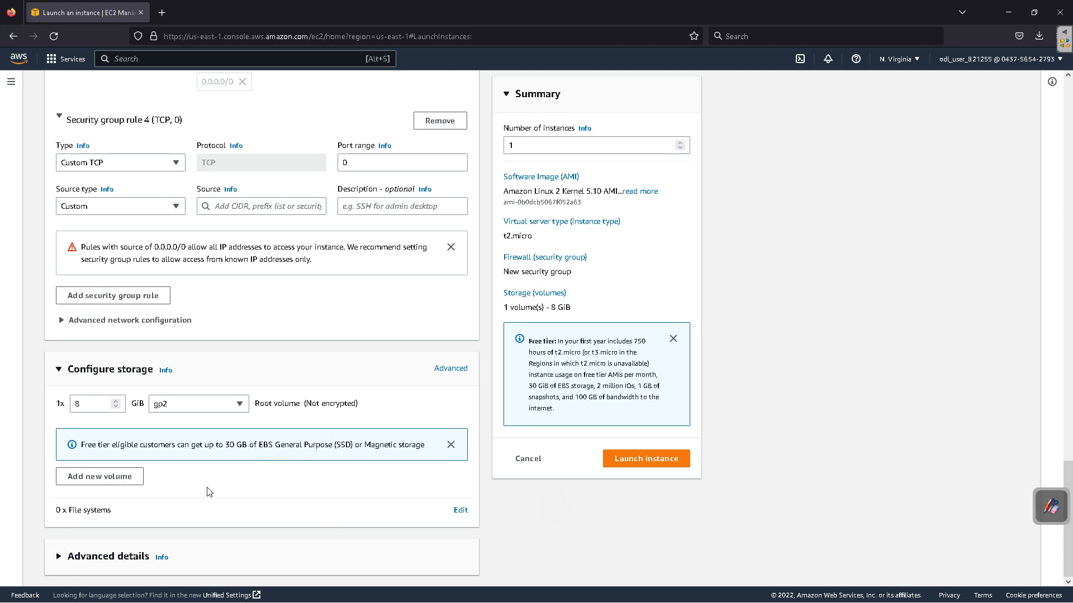
{"action": "left_click", "coordinate": [305, 555]}
{"action": "scroll", "coordinate": [305, 552], "scroll_direction": "down", "scroll_amount": 4}
{"action": "scroll", "coordinate": [306, 547], "scroll_direction": "down", "scroll_amount": 4}
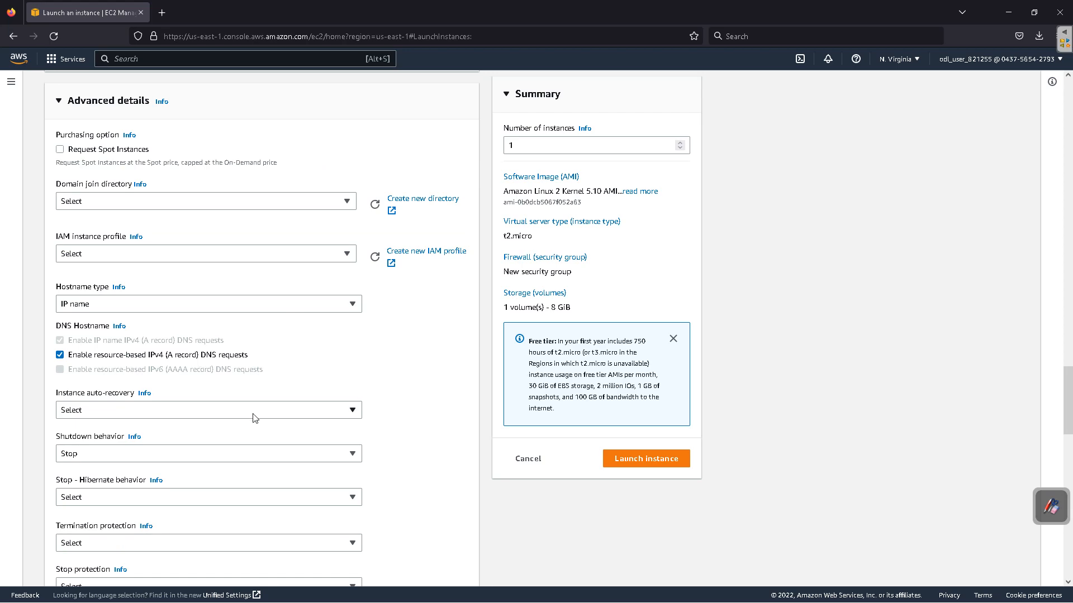
{"action": "scroll", "coordinate": [253, 418], "scroll_direction": "down", "scroll_amount": 5}
{"action": "scroll", "coordinate": [249, 421], "scroll_direction": "up", "scroll_amount": 5}
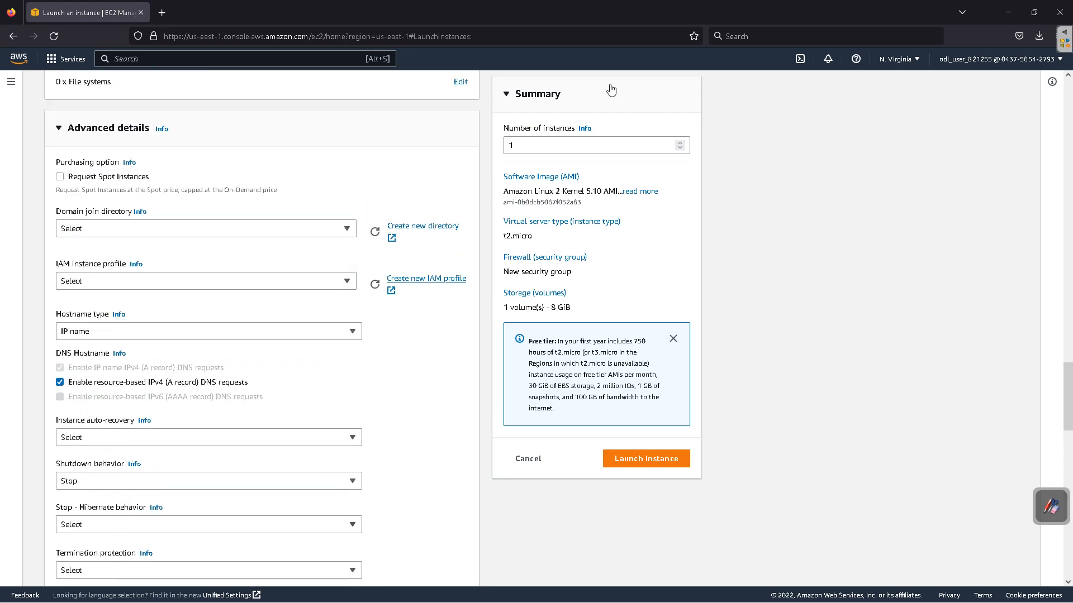
Step: Set the number of instances to launch to 2
{"action": "left_click", "coordinate": [530, 144]}
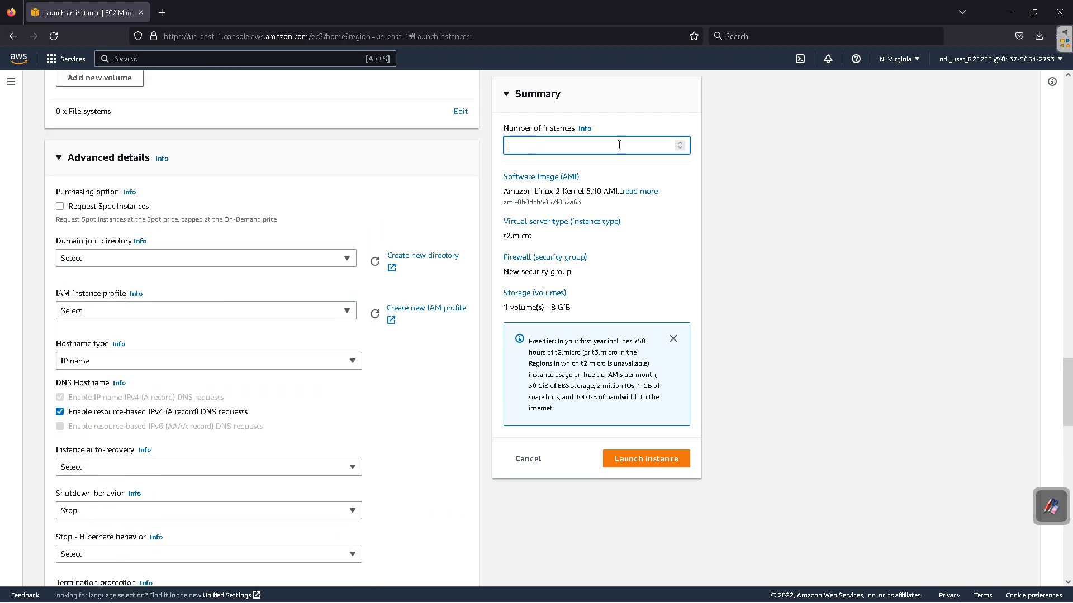
{"action": "type", "text": "2"}
{"action": "scroll", "coordinate": [734, 353], "scroll_direction": "down", "scroll_amount": 2}
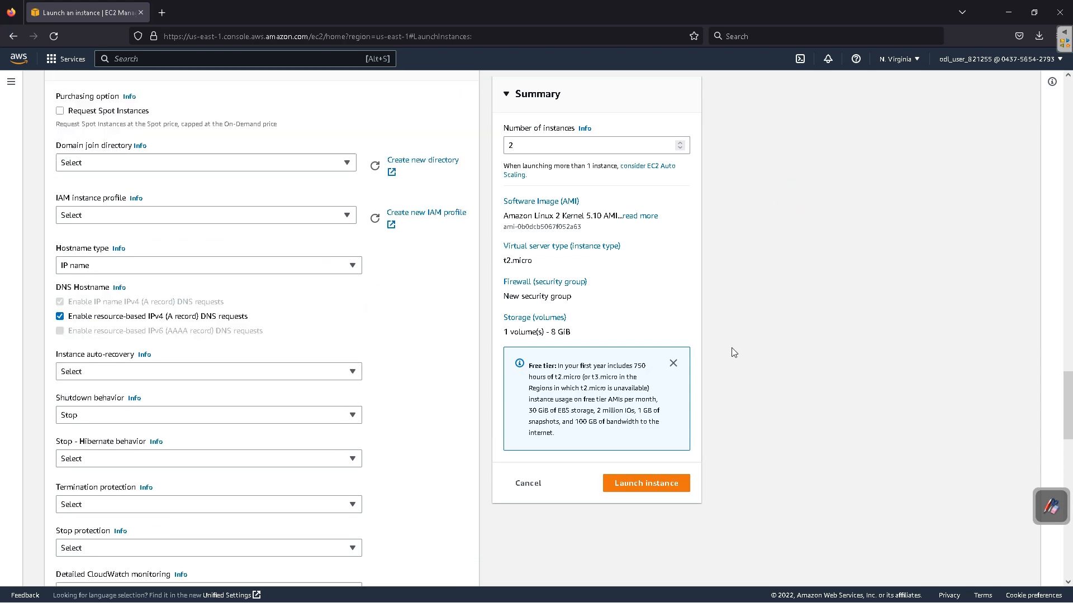
Step: Remove the unneeded fourth security group rule, the Custom TCP one without a source
{"action": "scroll", "coordinate": [823, 475], "scroll_direction": "up", "scroll_amount": 7}
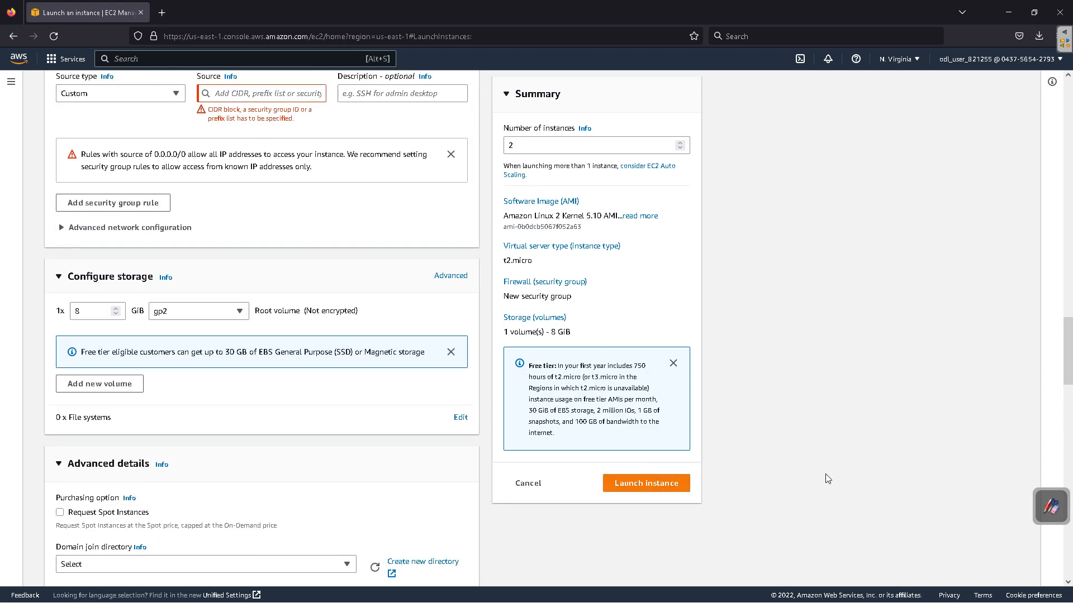
{"action": "scroll", "coordinate": [826, 474], "scroll_direction": "up", "scroll_amount": 3}
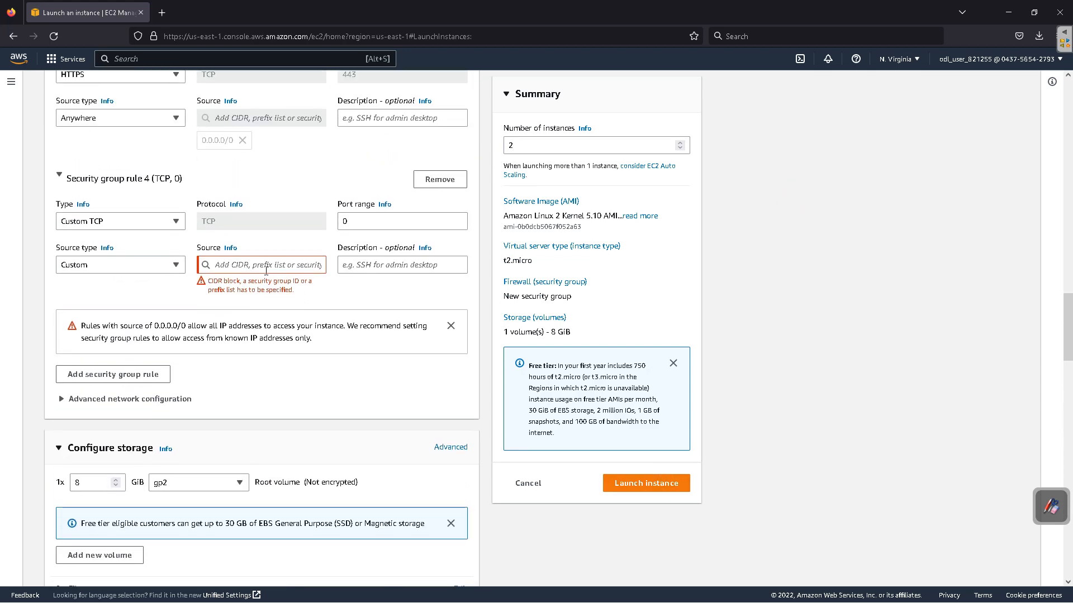
{"action": "left_click", "coordinate": [266, 270]}
{"action": "left_click", "coordinate": [165, 265]}
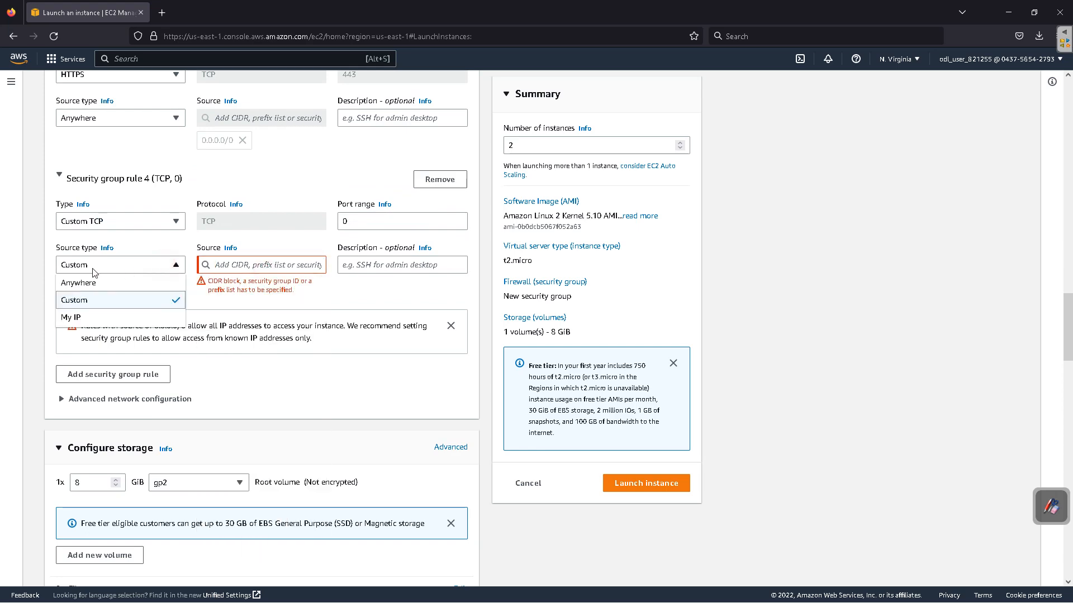
{"action": "scroll", "coordinate": [44, 279], "scroll_direction": "up", "scroll_amount": 5}
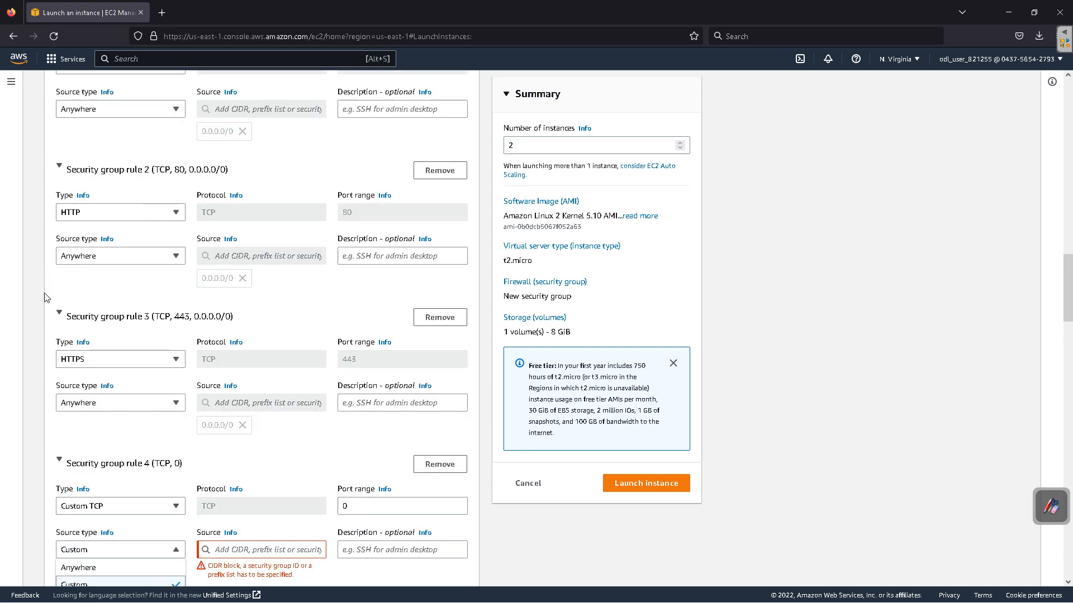
{"action": "scroll", "coordinate": [45, 294], "scroll_direction": "down", "scroll_amount": 5}
{"action": "left_click", "coordinate": [438, 178]}
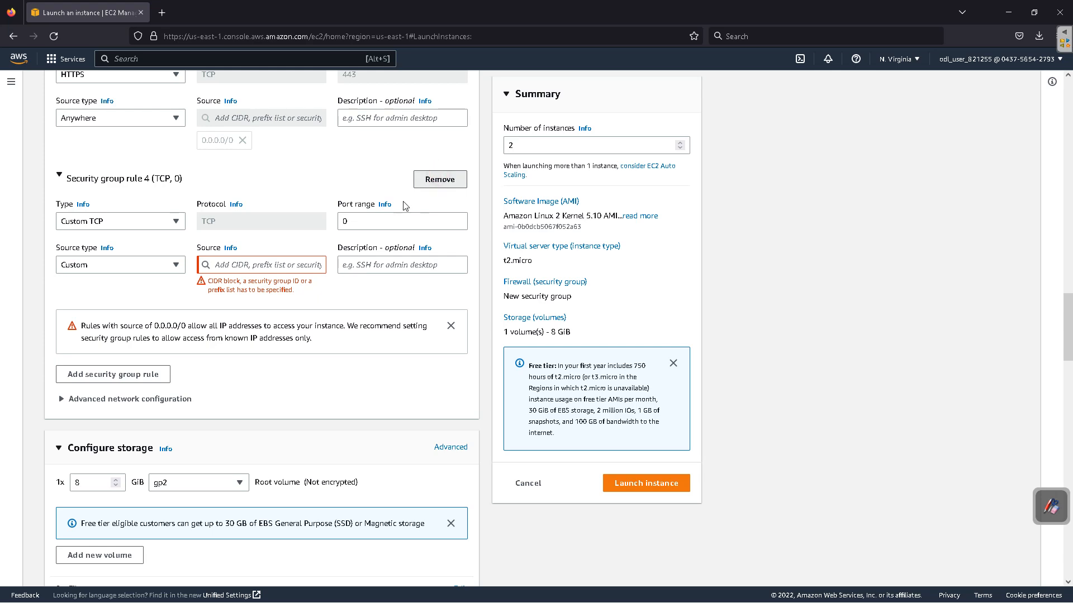
{"action": "scroll", "coordinate": [201, 268], "scroll_direction": "up", "scroll_amount": 3}
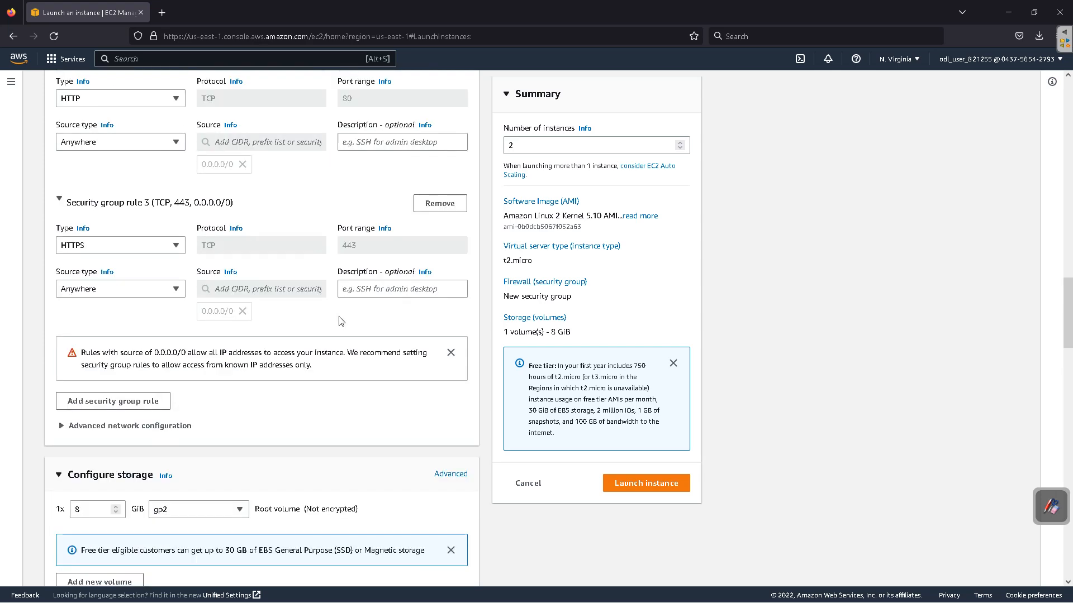
Step: Launch the configured instances and open the list of all instances
{"action": "left_click", "coordinate": [680, 484]}
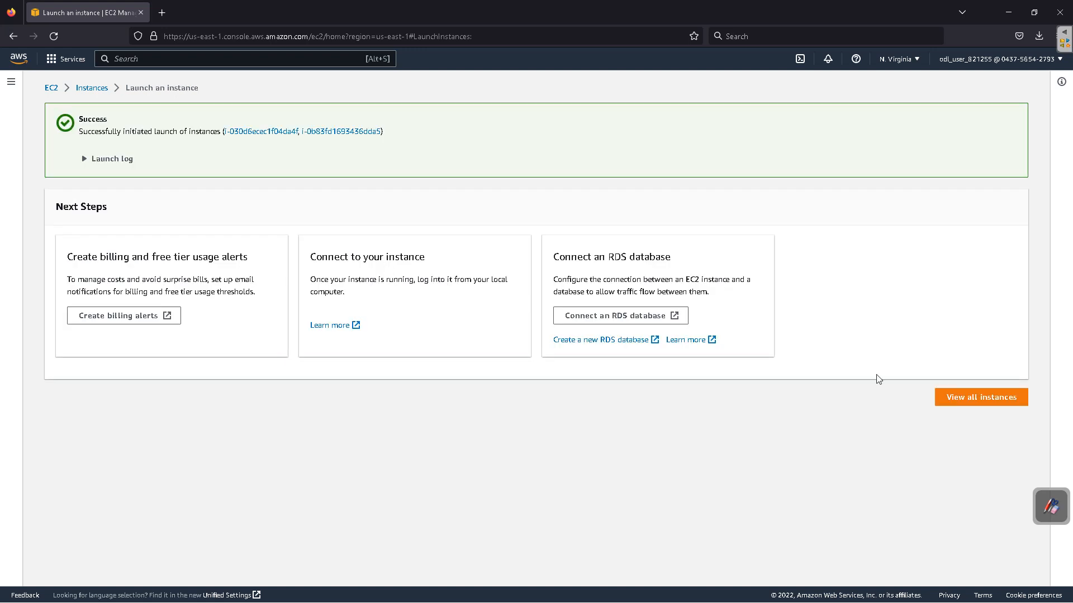
{"action": "left_click", "coordinate": [999, 400]}
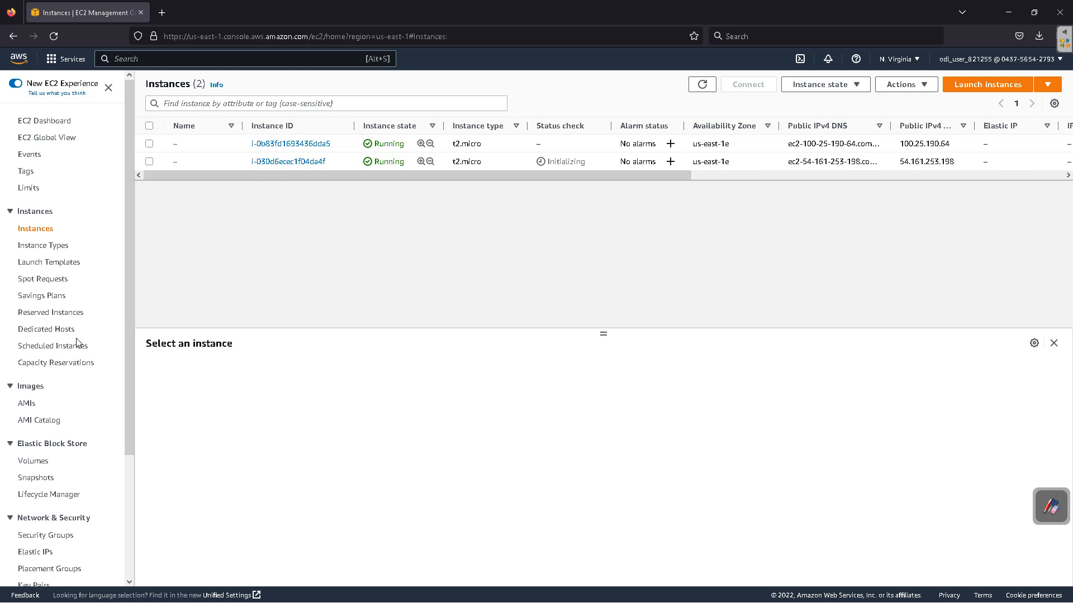
Step: Start creating a load balancer of the previous-generation Classic Load Balancer type
{"action": "scroll", "coordinate": [76, 342], "scroll_direction": "down", "scroll_amount": 3}
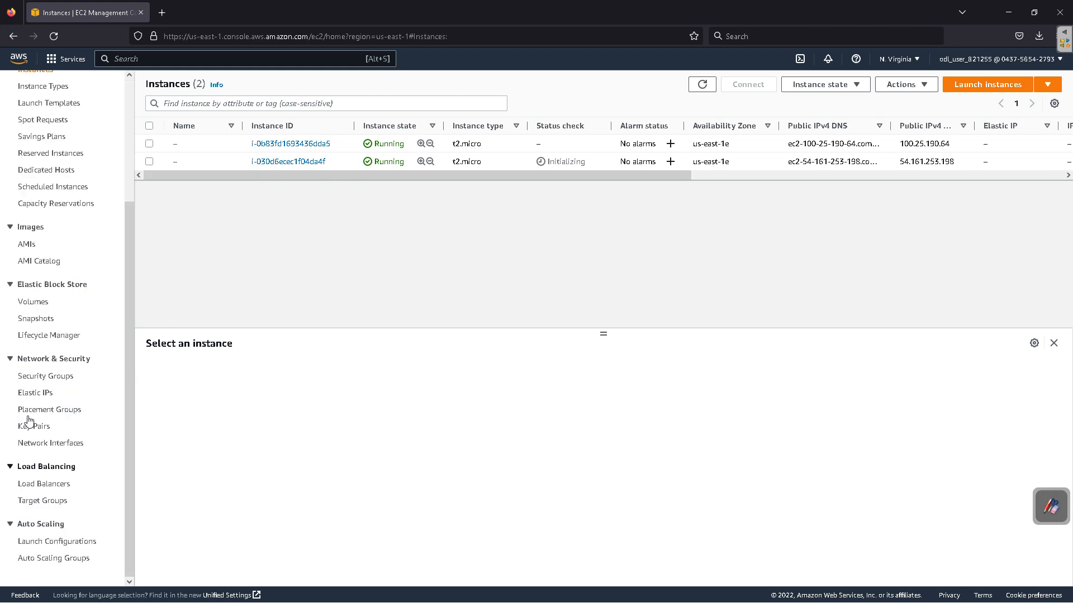
{"action": "left_click", "coordinate": [50, 485]}
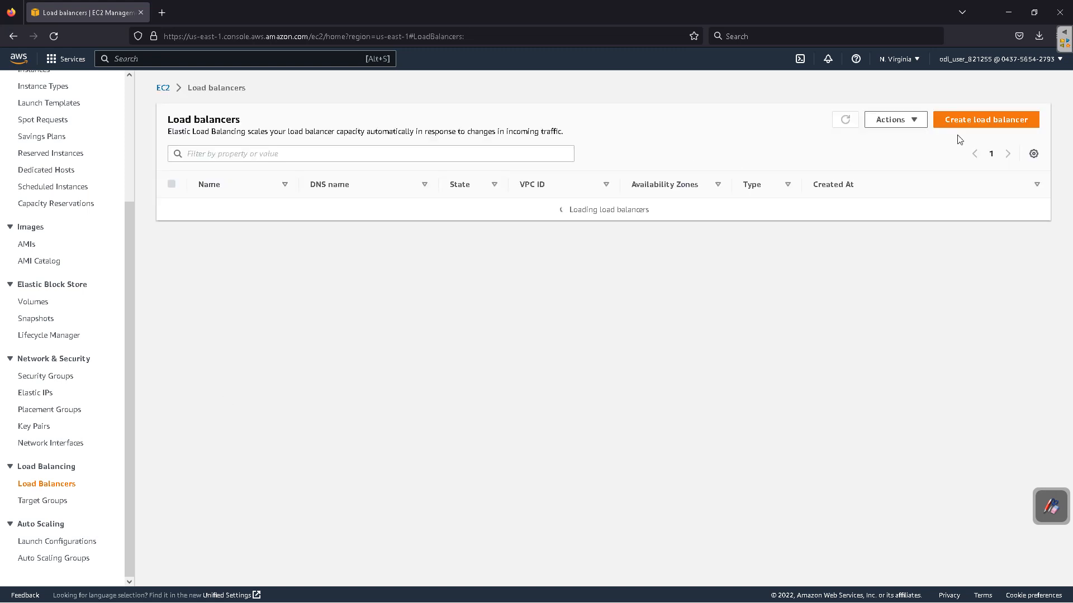
{"action": "left_click", "coordinate": [977, 120]}
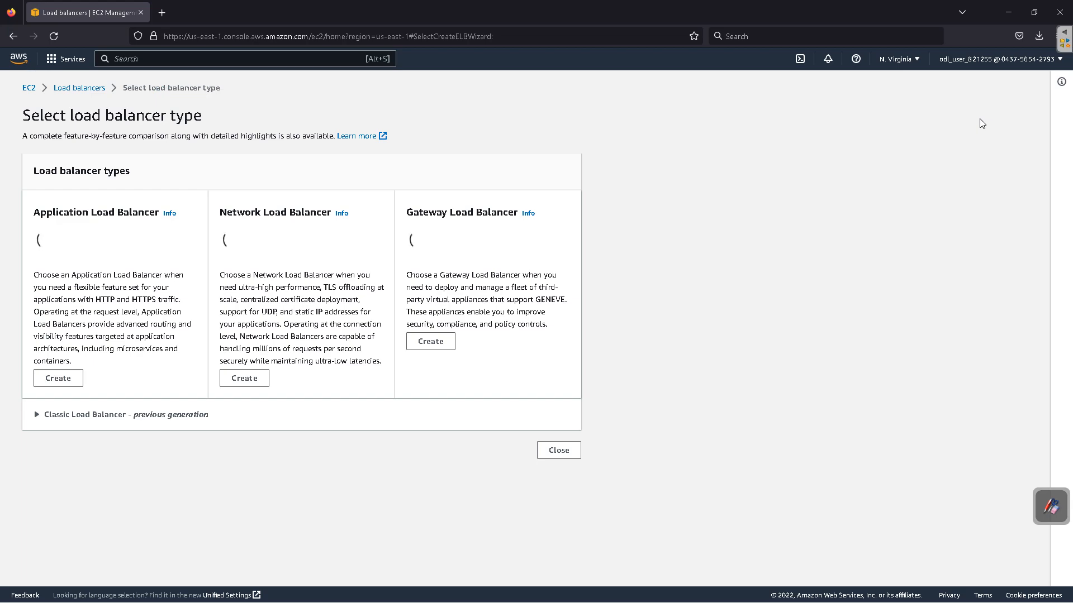
{"action": "scroll", "coordinate": [698, 306], "scroll_direction": "down", "scroll_amount": 2}
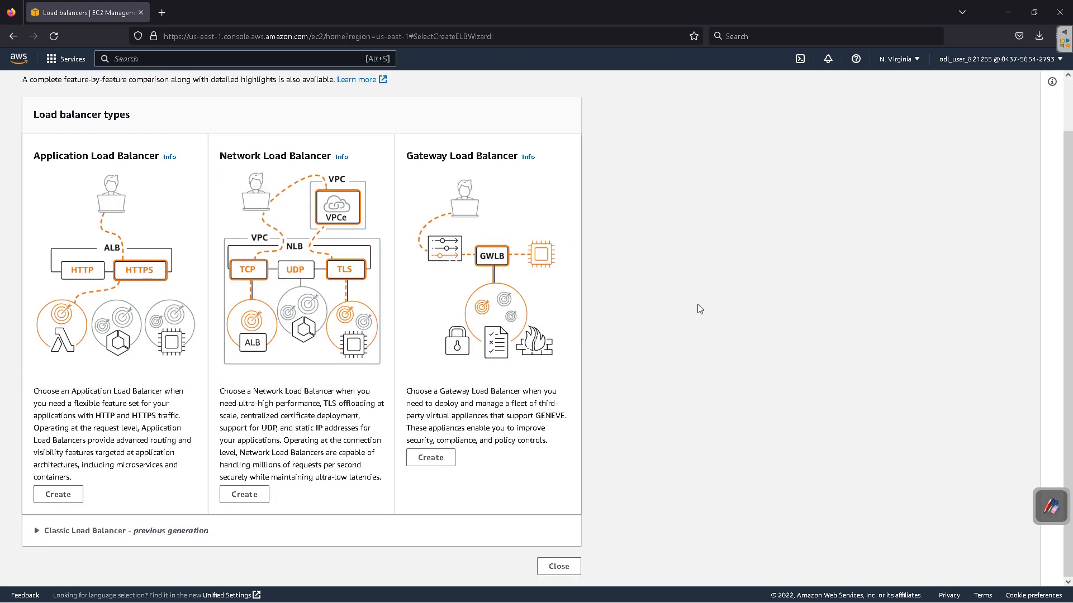
{"action": "left_click", "coordinate": [36, 533]}
{"action": "scroll", "coordinate": [36, 536], "scroll_direction": "down", "scroll_amount": 5}
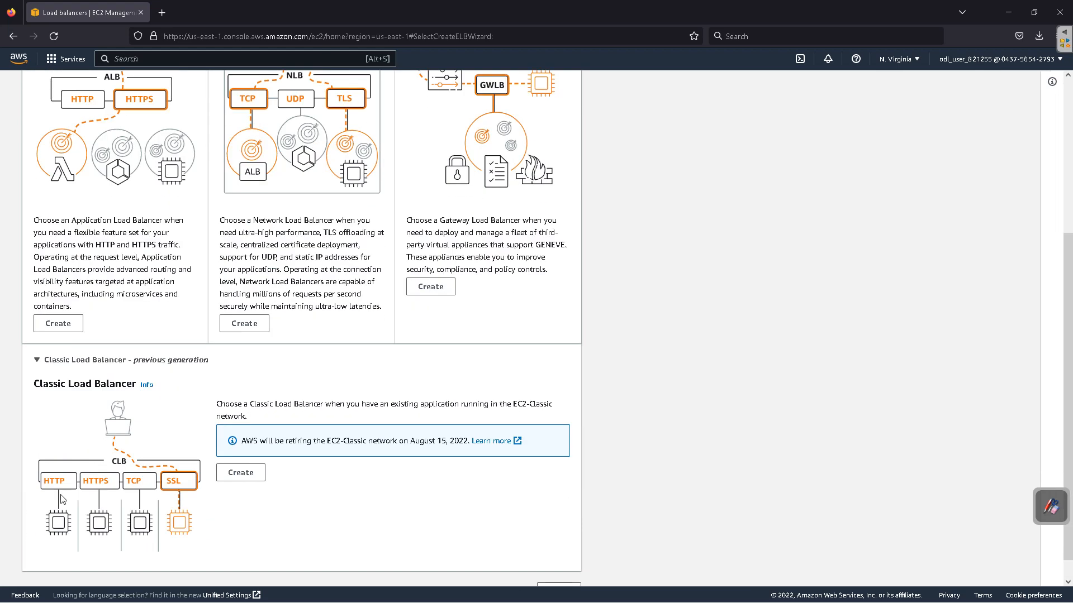
{"action": "scroll", "coordinate": [82, 476], "scroll_direction": "down", "scroll_amount": 1}
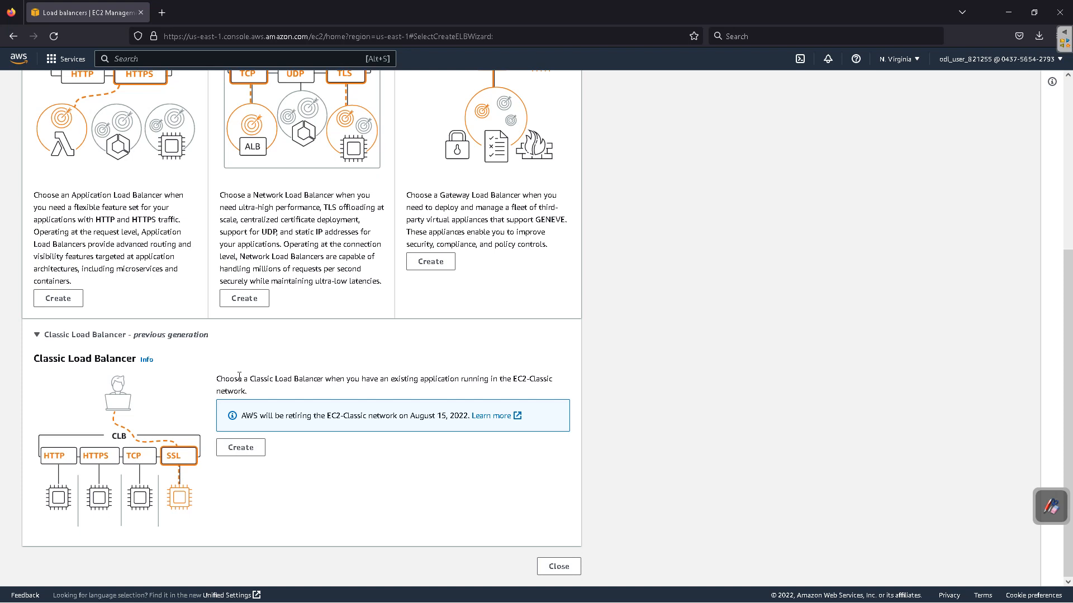
{"action": "left_click", "coordinate": [235, 452]}
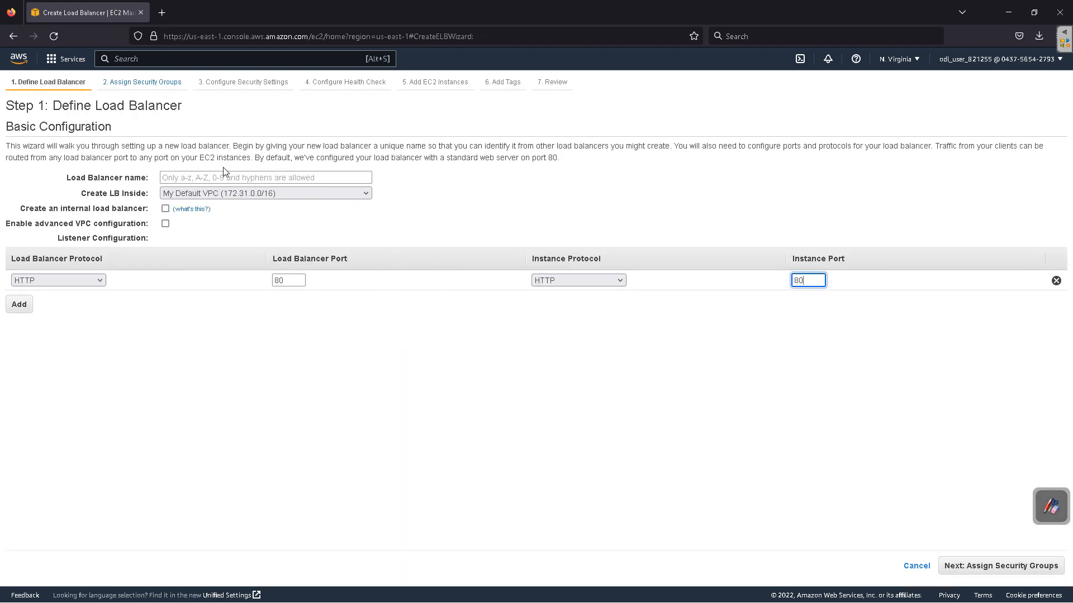
Step: Name the load balancer "classic load bal" and choose My Default VPC (172.31.0.0/16) as its network
{"action": "left_click", "coordinate": [221, 178]}
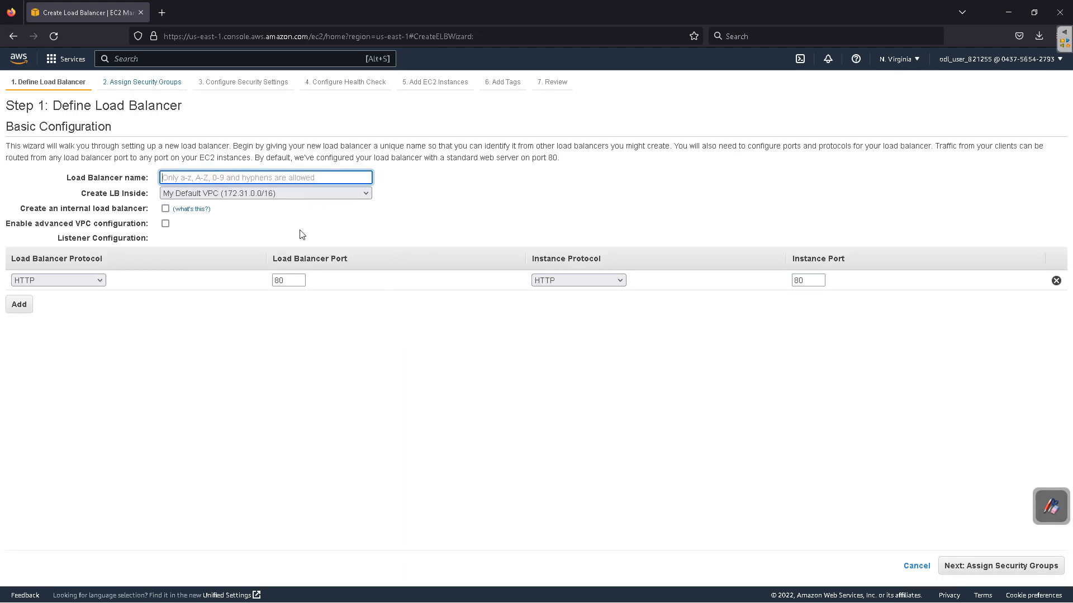
{"action": "type", "text": "classic load bal"}
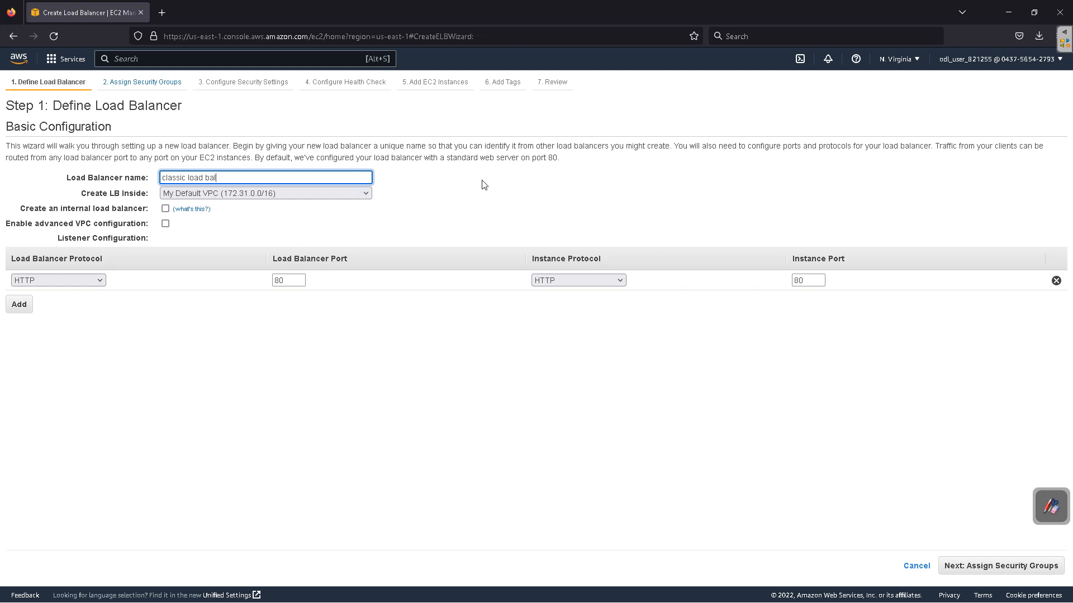
{"action": "left_click", "coordinate": [475, 192]}
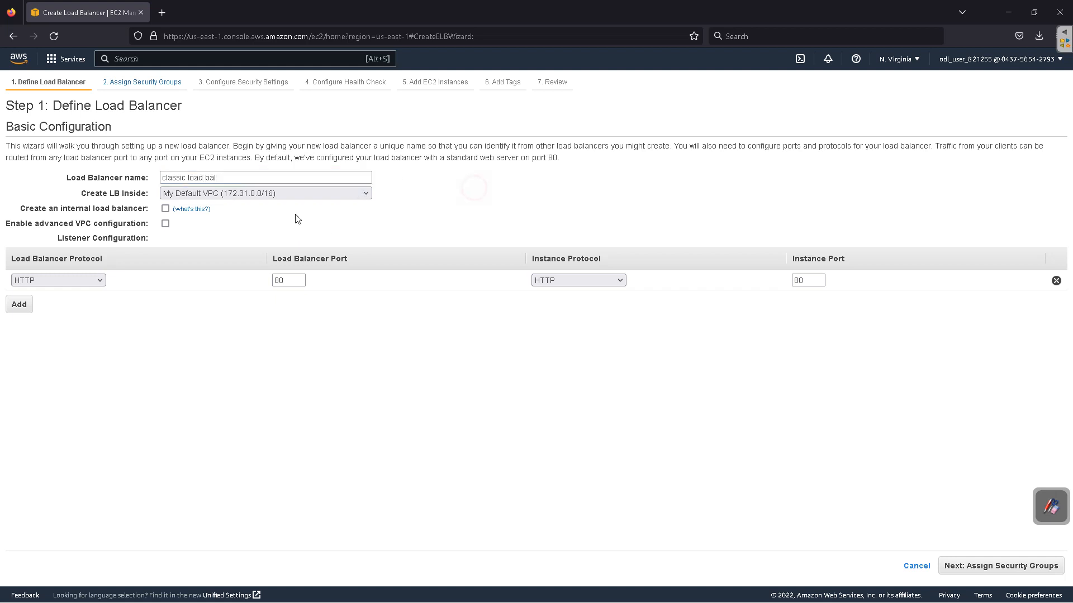
{"action": "left_click", "coordinate": [247, 194]}
{"action": "left_click", "coordinate": [240, 202]}
Step: Add a second listener with the HTTPS (Secure HTTP) load balancer protocol and try to proceed to the security groups
{"action": "left_click", "coordinate": [28, 309]}
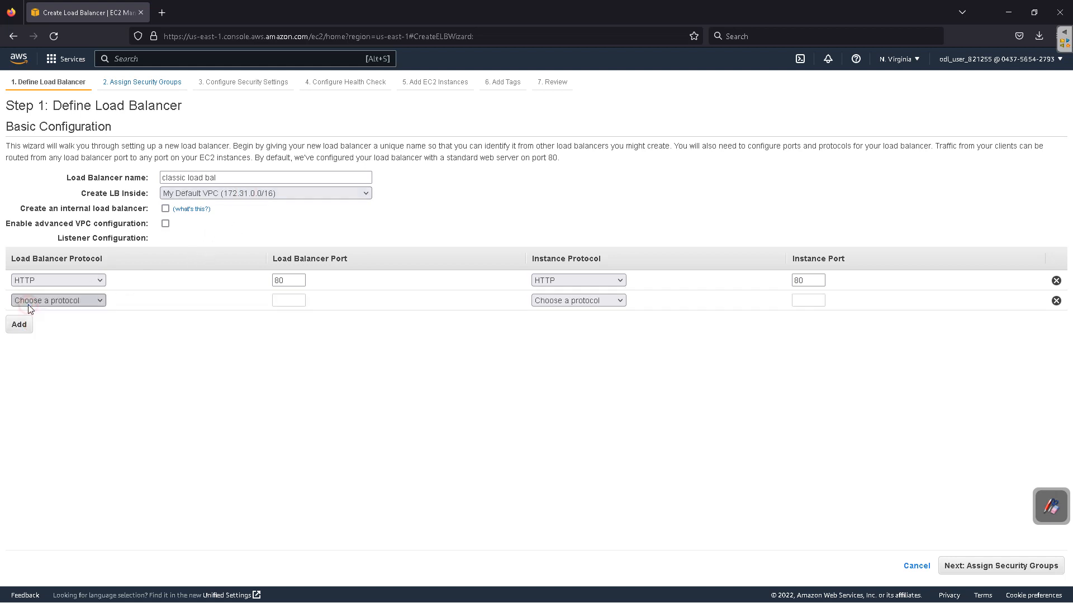
{"action": "left_click", "coordinate": [63, 300]}
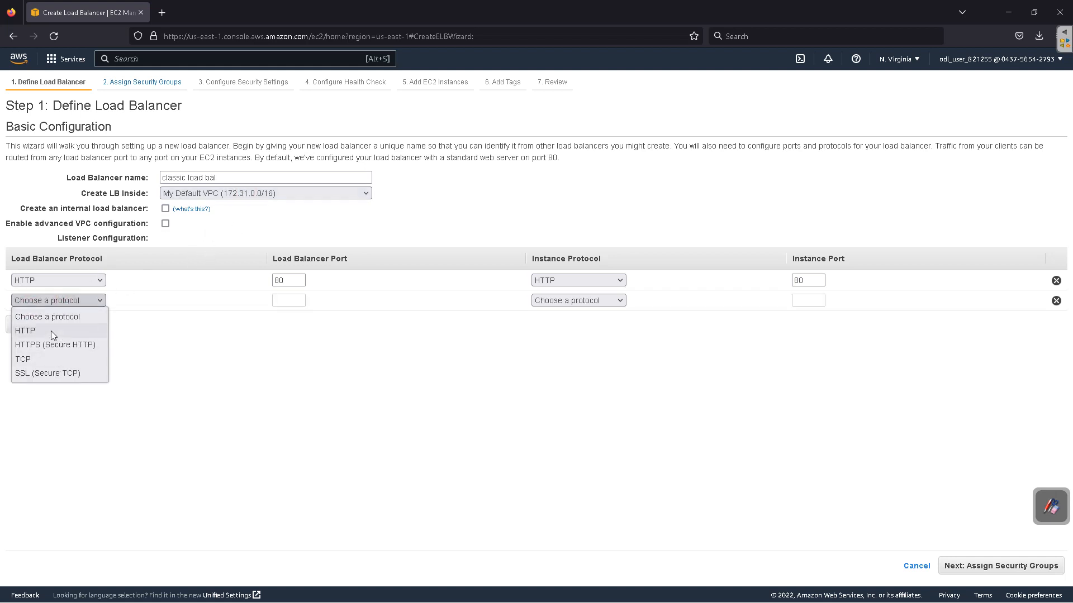
{"action": "left_click", "coordinate": [56, 344]}
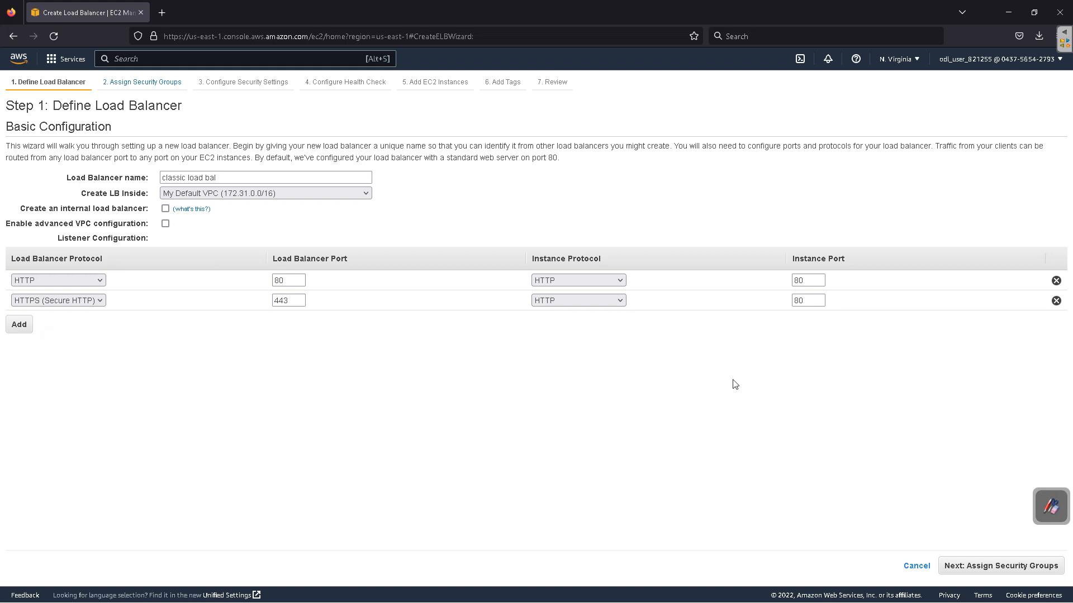
{"action": "left_click", "coordinate": [981, 567]}
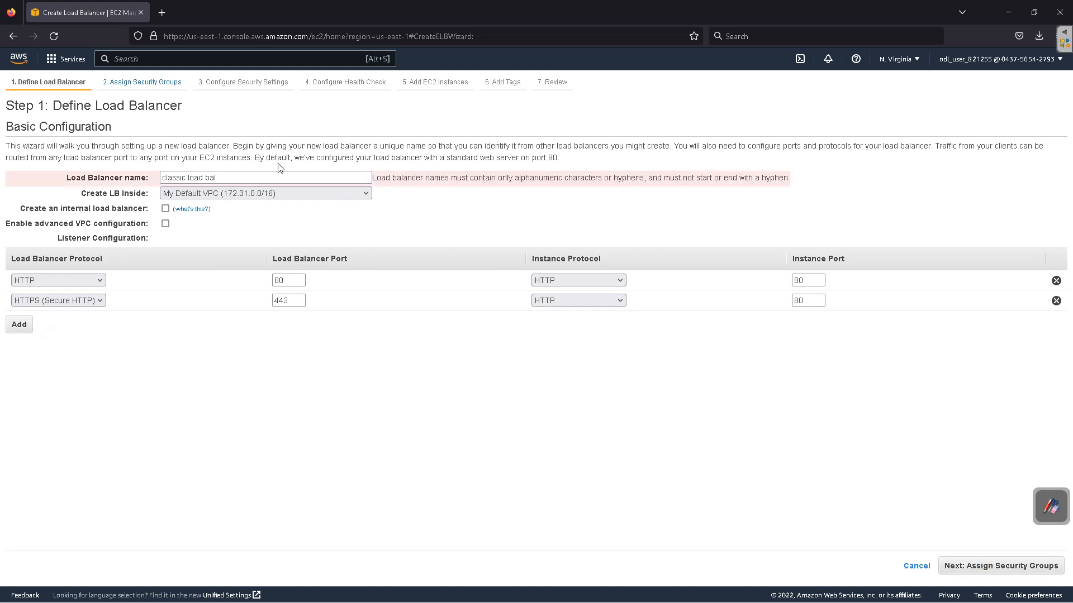
Step: Change the load balancer name to classic_load_bal and try to proceed to the security groups
{"action": "left_click_drag", "start_coordinate": [263, 178], "coordinate": [195, 177]}
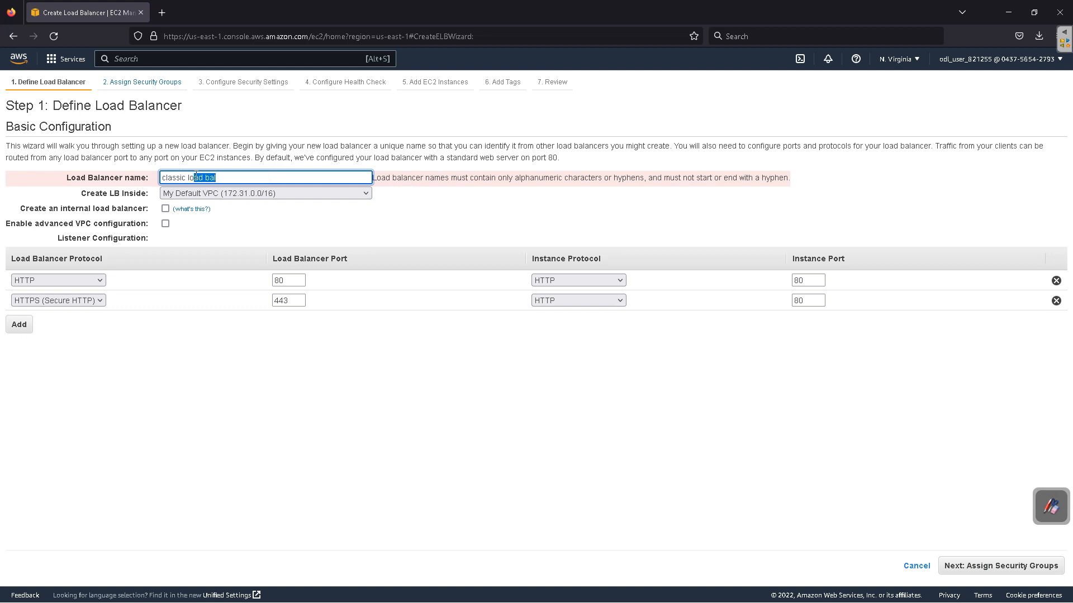
{"action": "left_click", "coordinate": [210, 177]}
{"action": "key", "text": "BackSpace"}
{"action": "type", "text": "_"}
{"action": "left_click", "coordinate": [976, 565]}
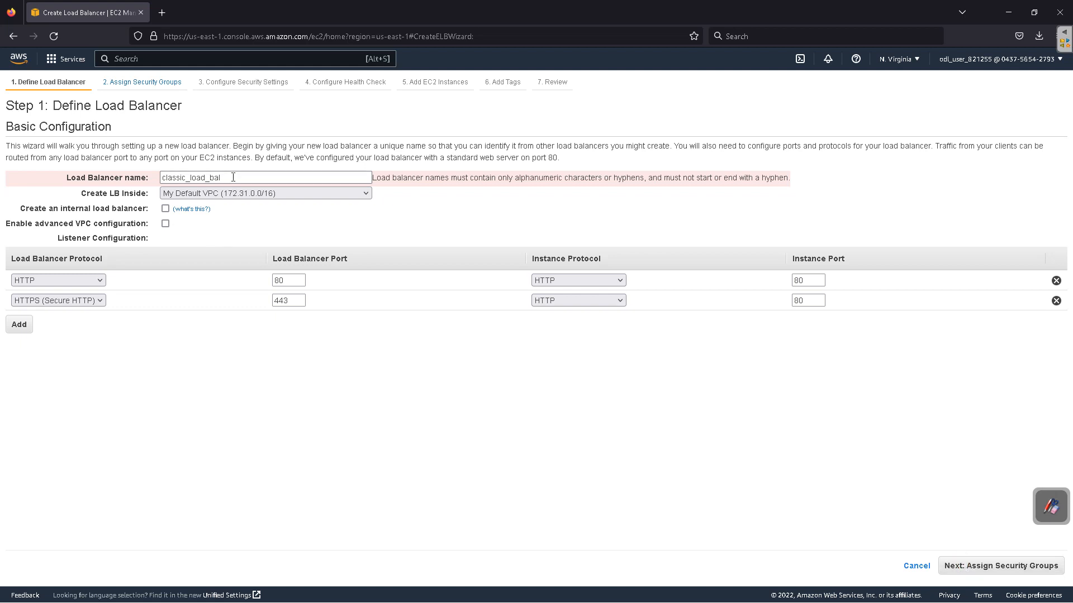
Step: Remove the "_load_bal" ending from the load balancer name and proceed to the security group assignment
{"action": "left_click_drag", "start_coordinate": [229, 178], "coordinate": [187, 178]}
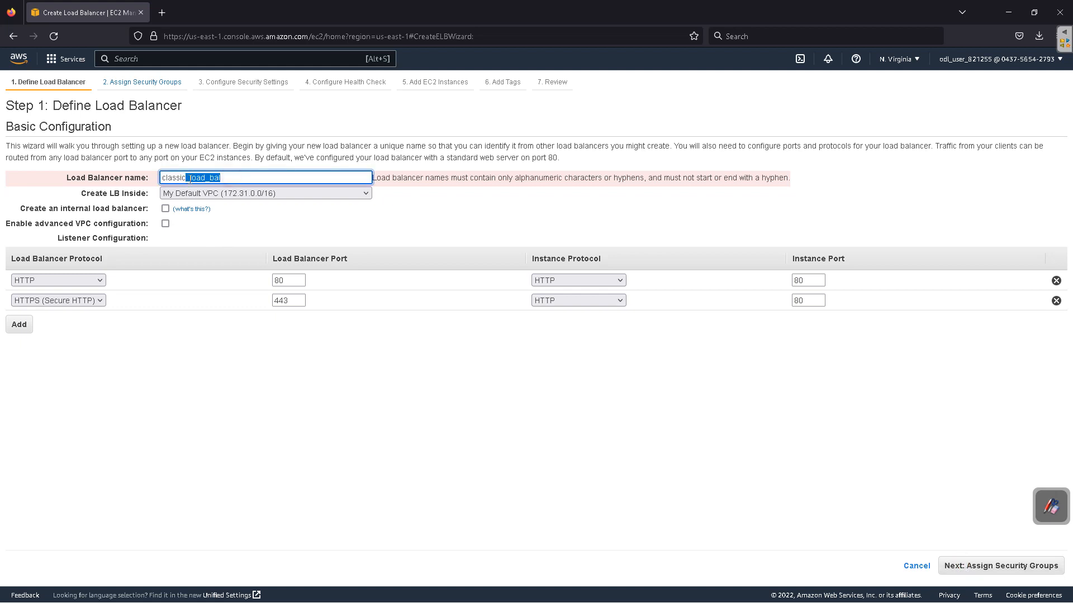
{"action": "key", "text": "BackSpace"}
{"action": "left_click", "coordinate": [1001, 565]}
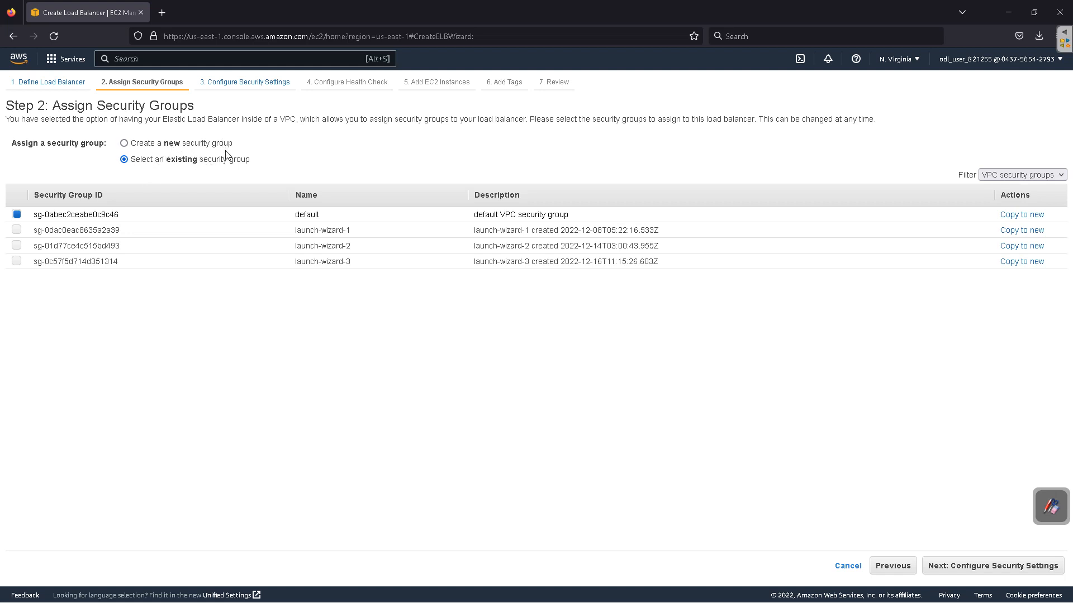
Step: Select the existing launch-wizard-2 and launch-wizard-3 security groups, leaving default and launch-wizard-1 deselected
{"action": "left_click", "coordinate": [17, 230]}
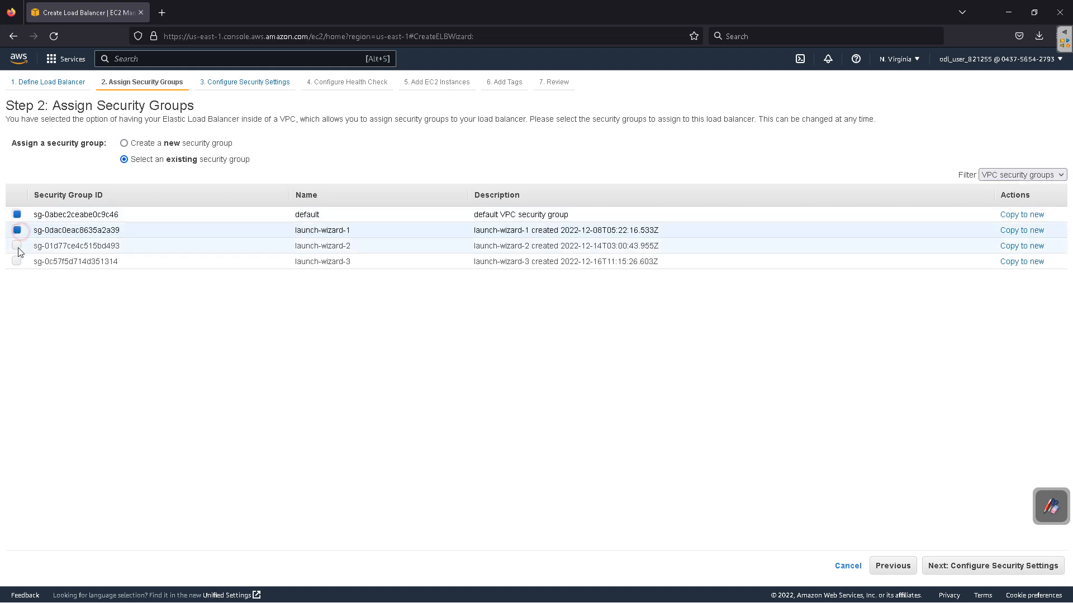
{"action": "left_click", "coordinate": [17, 246]}
{"action": "left_click", "coordinate": [17, 262]}
{"action": "left_click_drag", "start_coordinate": [11, 206], "coordinate": [15, 215]}
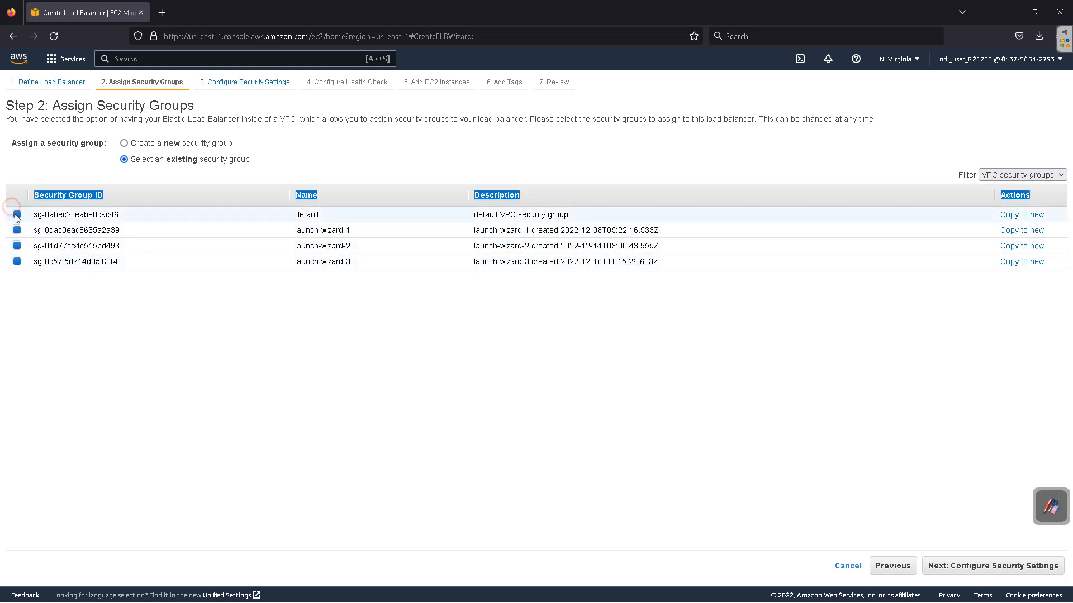
{"action": "left_click", "coordinate": [16, 214]}
{"action": "left_click", "coordinate": [17, 230]}
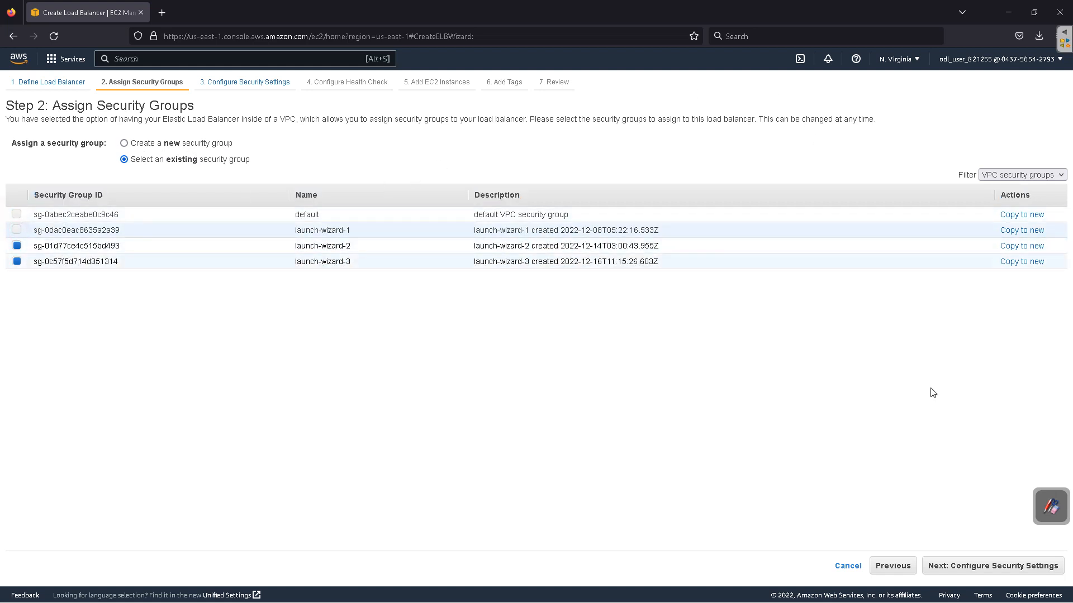
Step: Draw a red stick figure beside the security group list with the on-screen pen and label it "Client Delhi (University)"
{"action": "left_click_drag", "start_coordinate": [1038, 493], "coordinate": [968, 288]}
{"action": "left_click", "coordinate": [979, 328]}
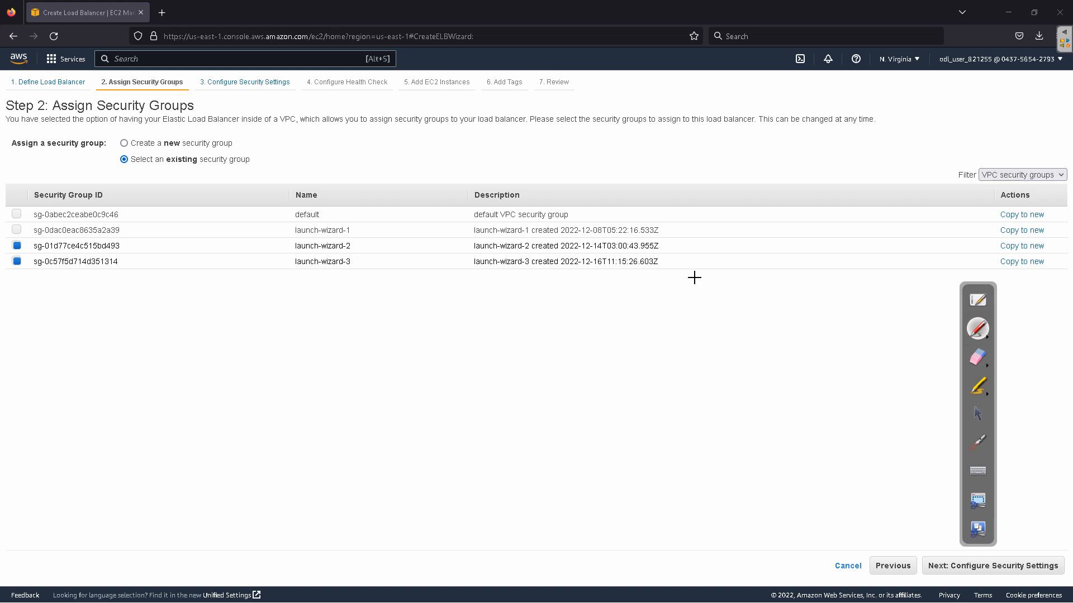
{"action": "mouse_move", "coordinate": [720, 235]}
{"action": "left_mouse_down"}
{"action": "mouse_move", "coordinate": [716, 259]}
{"action": "mouse_move", "coordinate": [729, 271]}
{"action": "left_mouse_up"}
{"action": "mouse_move", "coordinate": [743, 224]}
{"action": "left_mouse_down"}
{"action": "mouse_move", "coordinate": [736, 238]}
{"action": "mouse_move", "coordinate": [750, 233]}
{"action": "left_mouse_up"}
{"action": "left_click_drag", "start_coordinate": [758, 226], "coordinate": [782, 231]}
{"action": "left_click_drag", "start_coordinate": [777, 226], "coordinate": [776, 267]}
{"action": "mouse_move", "coordinate": [801, 248]}
{"action": "left_mouse_down"}
{"action": "mouse_move", "coordinate": [849, 255]}
{"action": "mouse_move", "coordinate": [871, 241]}
{"action": "mouse_move", "coordinate": [858, 282]}
{"action": "left_mouse_up"}
{"action": "left_click_drag", "start_coordinate": [881, 240], "coordinate": [878, 267]}
{"action": "mouse_move", "coordinate": [806, 220]}
{"action": "left_mouse_down"}
{"action": "mouse_move", "coordinate": [821, 235]}
{"action": "mouse_move", "coordinate": [847, 220]}
{"action": "mouse_move", "coordinate": [855, 231]}
{"action": "left_mouse_up"}
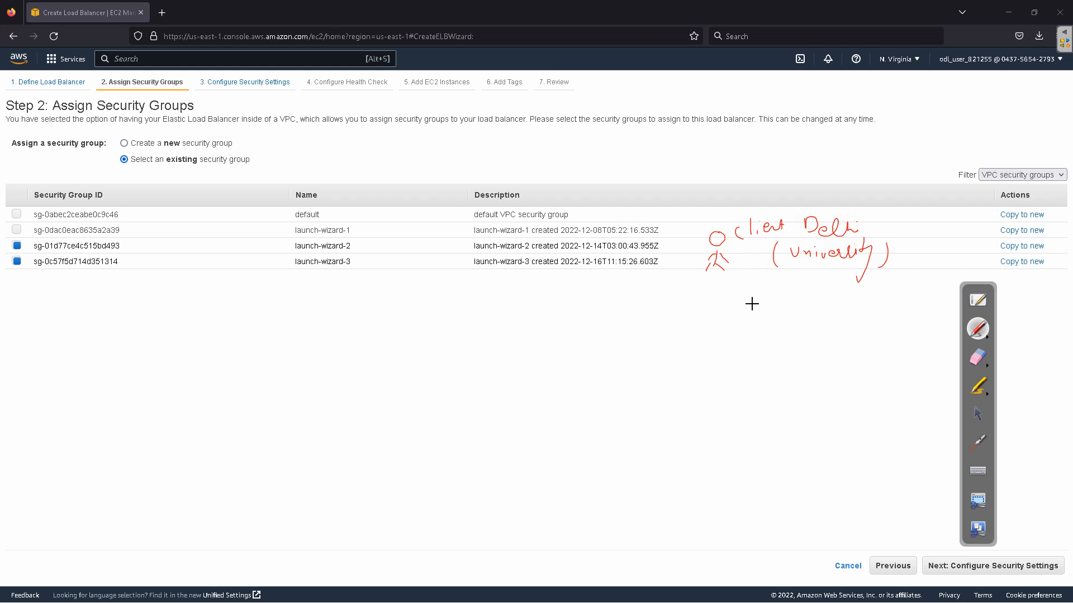
Step: Sketch a box under the client label and an arrow from the figure down to a second, labelled box
{"action": "left_click_drag", "start_coordinate": [749, 280], "coordinate": [758, 309]}
{"action": "left_click_drag", "start_coordinate": [824, 278], "coordinate": [815, 308]}
{"action": "mouse_move", "coordinate": [748, 272]}
{"action": "left_mouse_down"}
{"action": "mouse_move", "coordinate": [831, 301]}
{"action": "mouse_move", "coordinate": [759, 304]}
{"action": "left_mouse_up"}
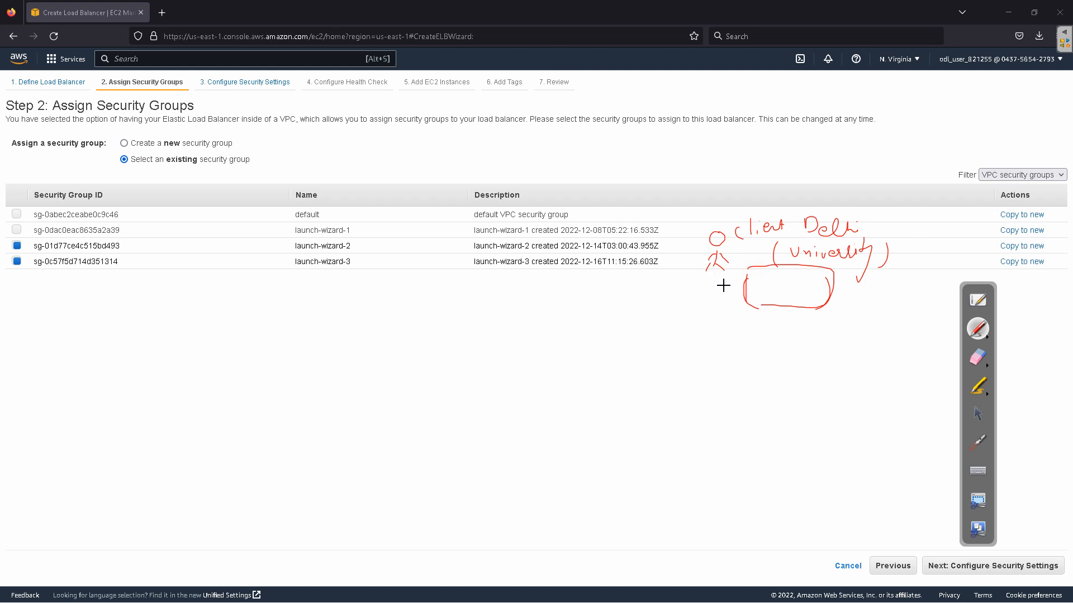
{"action": "mouse_move", "coordinate": [719, 274]}
{"action": "left_mouse_down"}
{"action": "mouse_move", "coordinate": [714, 359]}
{"action": "mouse_move", "coordinate": [693, 362]}
{"action": "mouse_move", "coordinate": [695, 395]}
{"action": "left_mouse_up"}
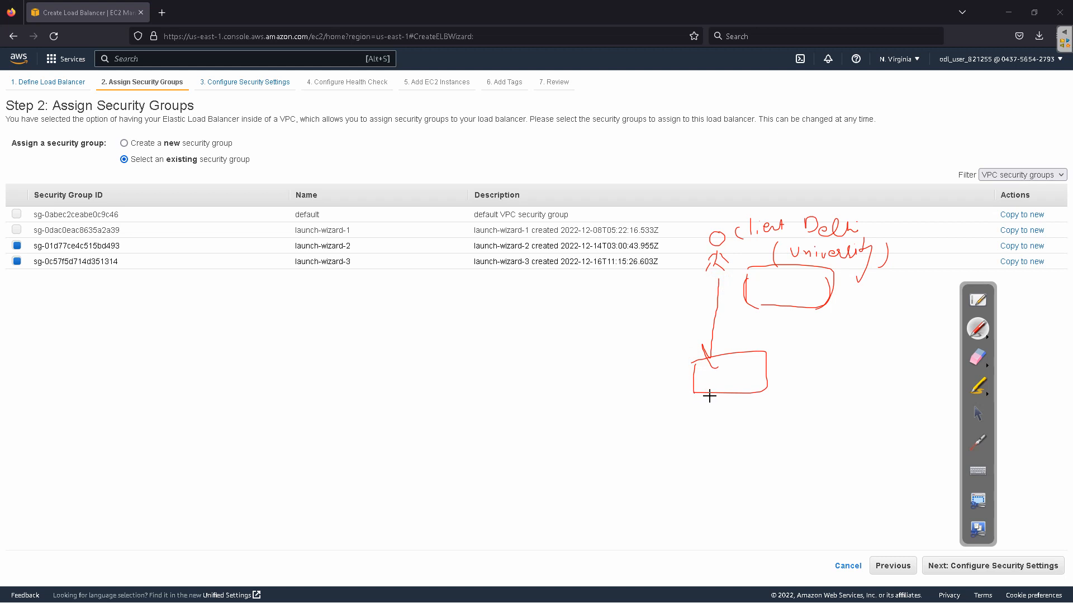
{"action": "mouse_move", "coordinate": [785, 361]}
{"action": "left_mouse_down"}
{"action": "mouse_move", "coordinate": [810, 376]}
{"action": "mouse_move", "coordinate": [846, 356]}
{"action": "left_mouse_up"}
{"action": "left_click_drag", "start_coordinate": [740, 332], "coordinate": [706, 357]}
Step: Erase all the pen annotations from the screen and switch back to the normal pointer
{"action": "left_click", "coordinate": [988, 364]}
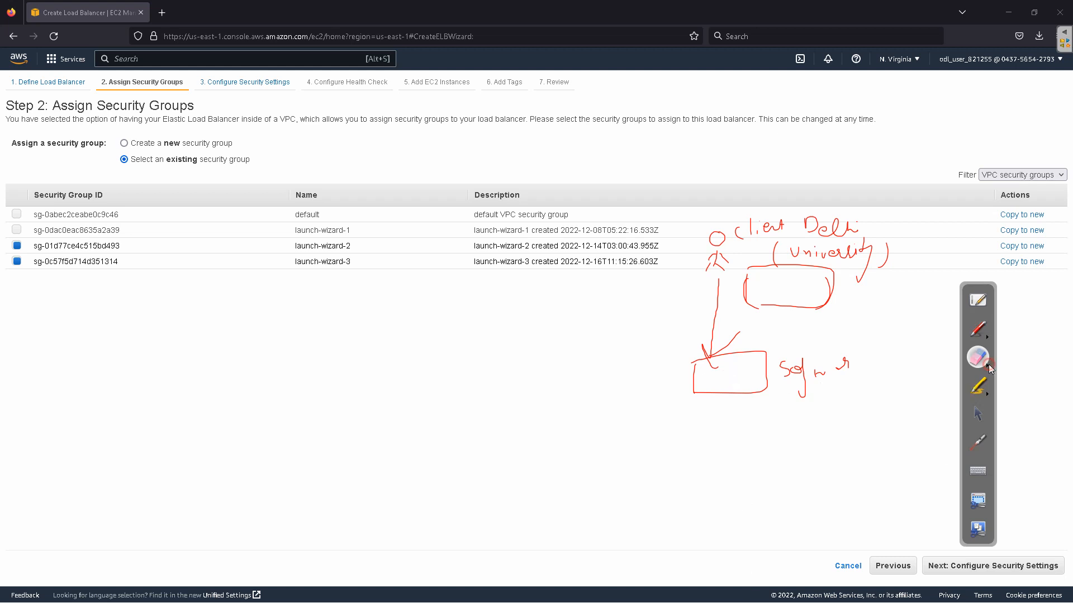
{"action": "left_click", "coordinate": [987, 366]}
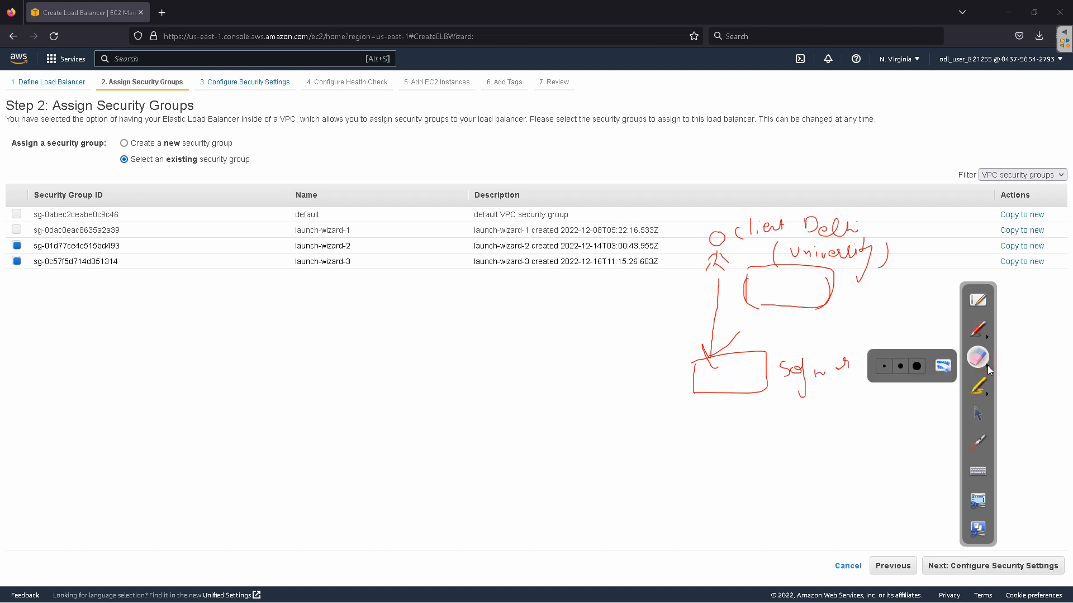
{"action": "left_click", "coordinate": [944, 367]}
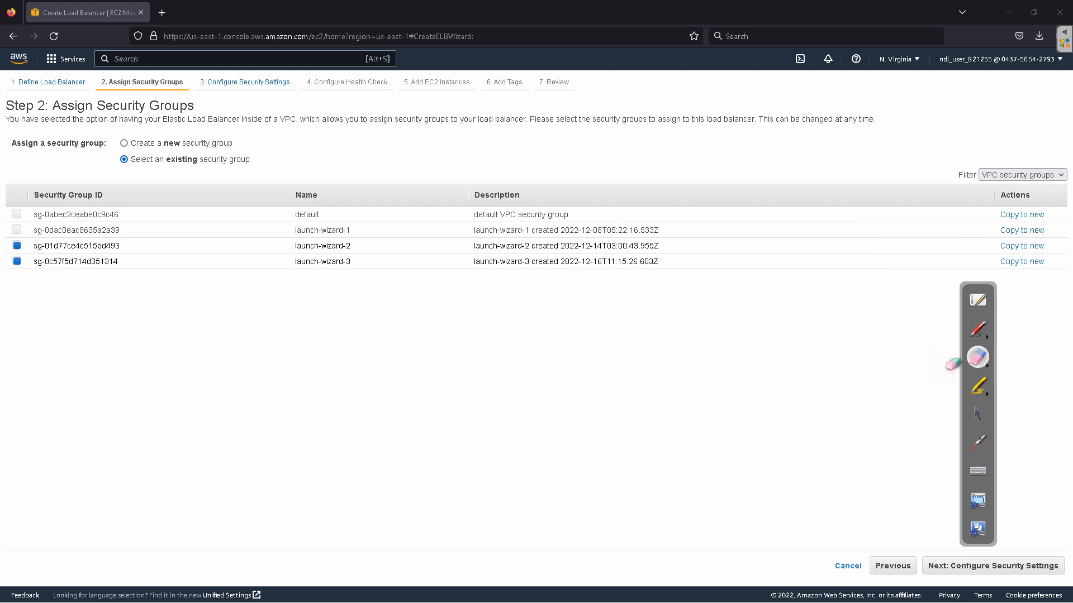
{"action": "left_click", "coordinate": [979, 413]}
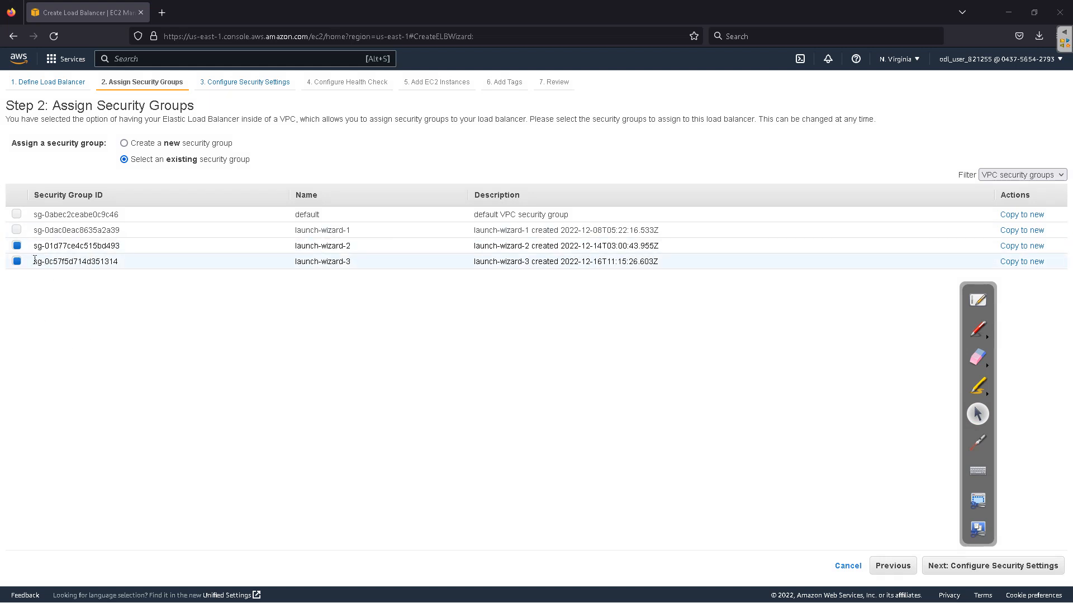
Step: Add the launch-wizard-1 security group alongside launch-wizard-2 and launch-wizard-3, and proceed to the security settings
{"action": "left_click", "coordinate": [17, 261]}
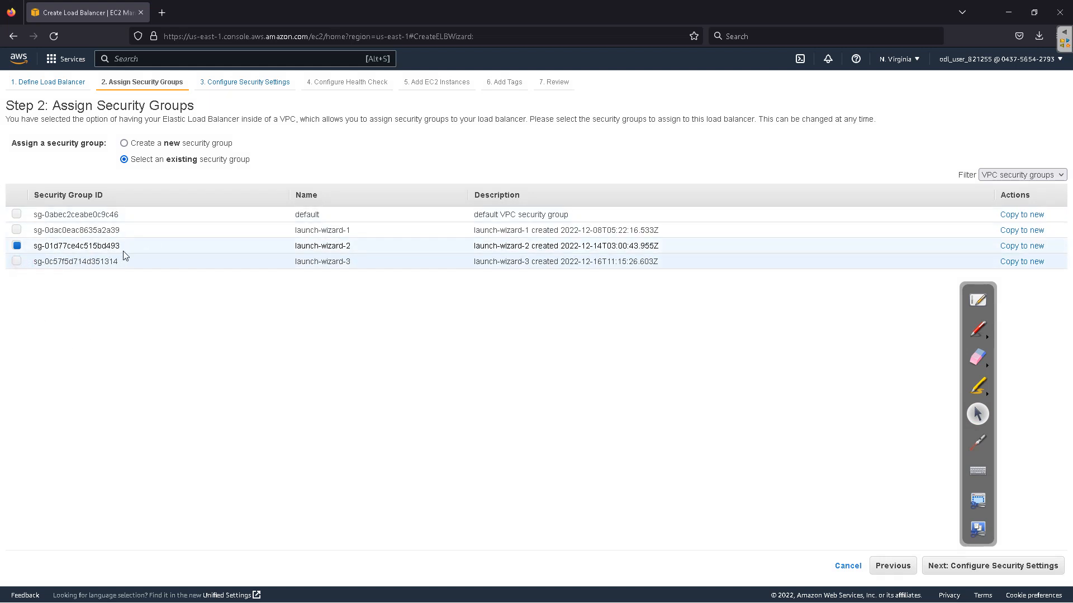
{"action": "left_click", "coordinate": [16, 262]}
{"action": "left_click", "coordinate": [16, 230]}
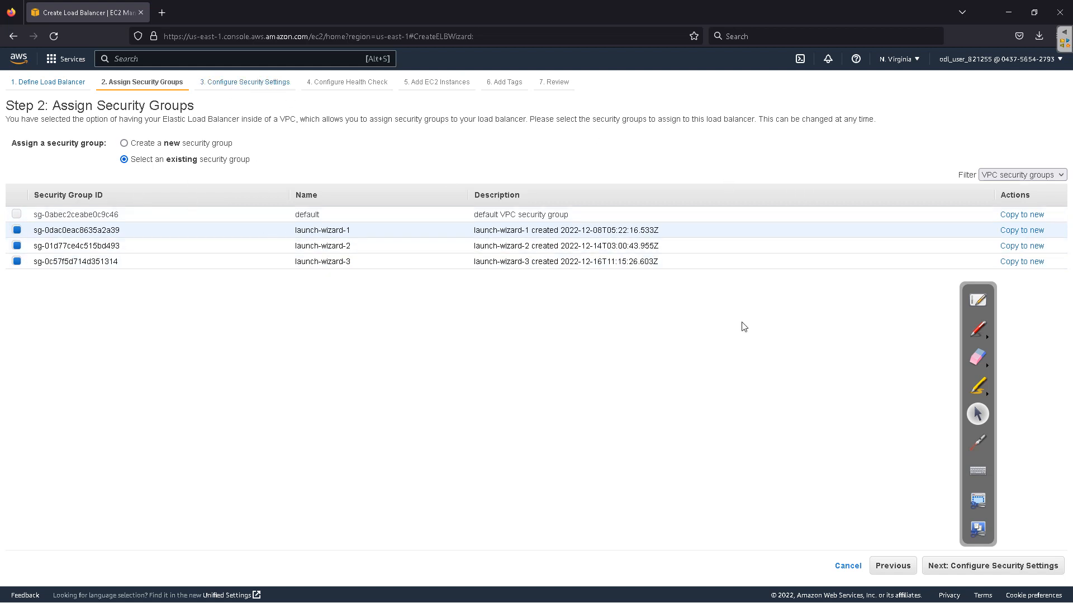
{"action": "left_click", "coordinate": [954, 565]}
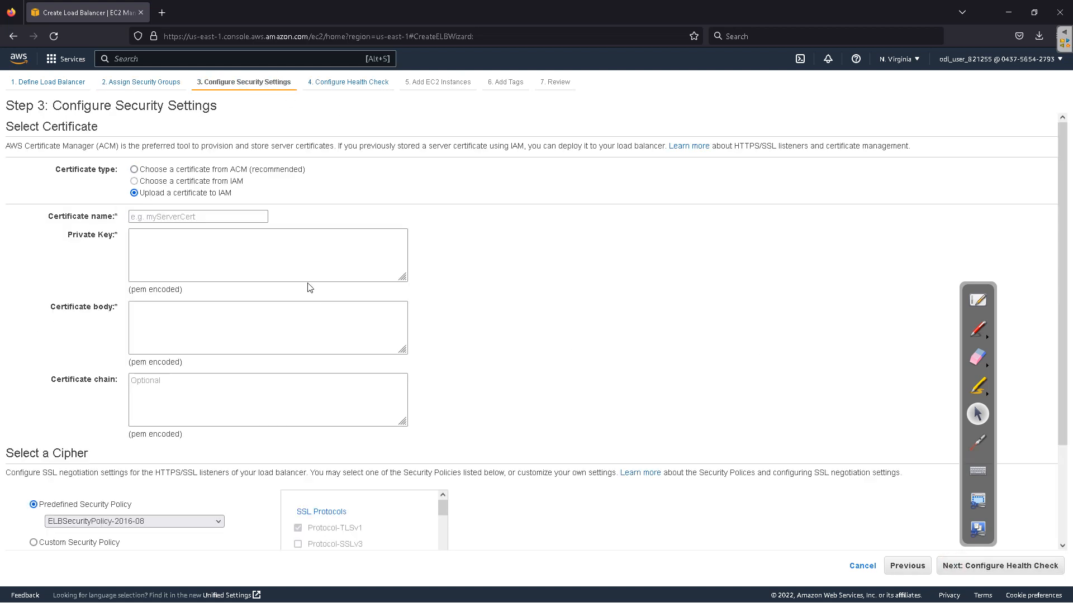
Step: Examine the certificate and cipher settings, and return to the security group assignment
{"action": "scroll", "coordinate": [322, 298], "scroll_direction": "down", "scroll_amount": 2}
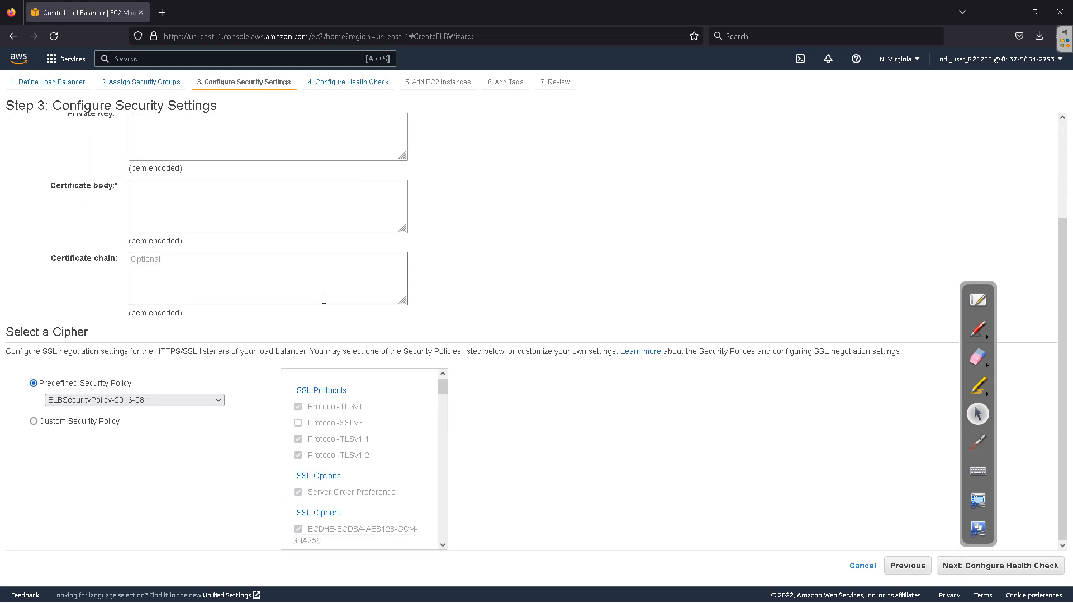
{"action": "scroll", "coordinate": [324, 300], "scroll_direction": "up", "scroll_amount": 2}
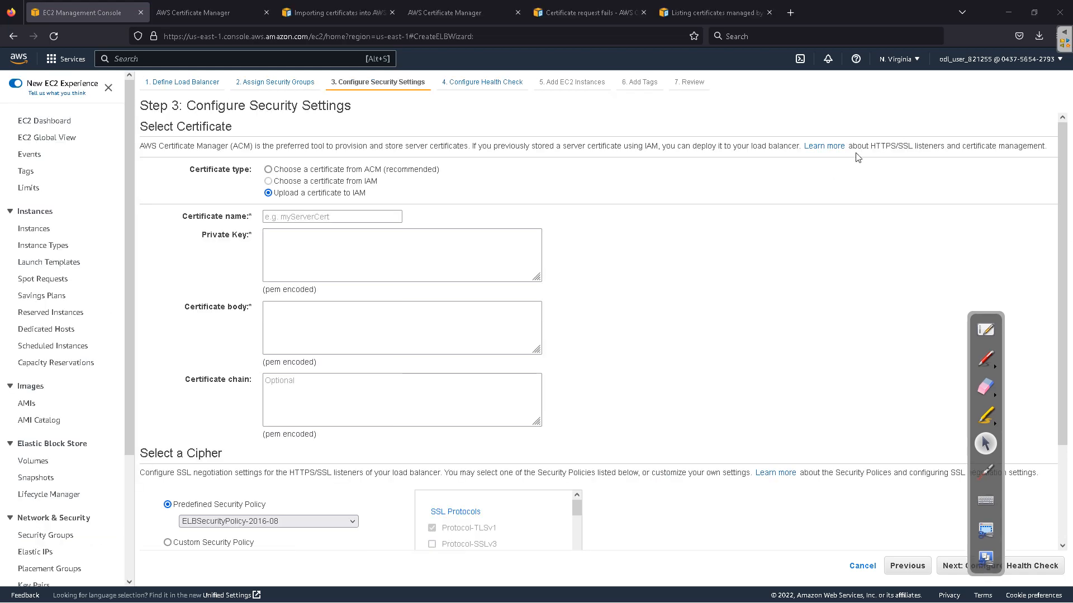
{"action": "left_click", "coordinate": [437, 341]}
{"action": "left_click", "coordinate": [916, 570]}
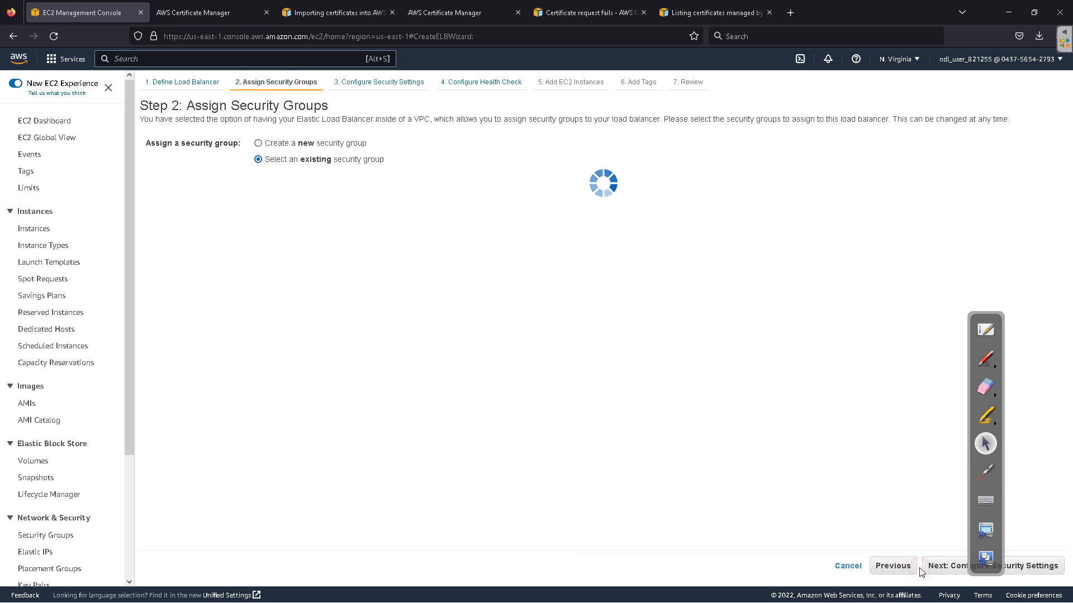
Step: Return to the load balancer definition, remove the HTTPS listener on port 443, and proceed to the security group assignment
{"action": "left_click", "coordinate": [917, 570]}
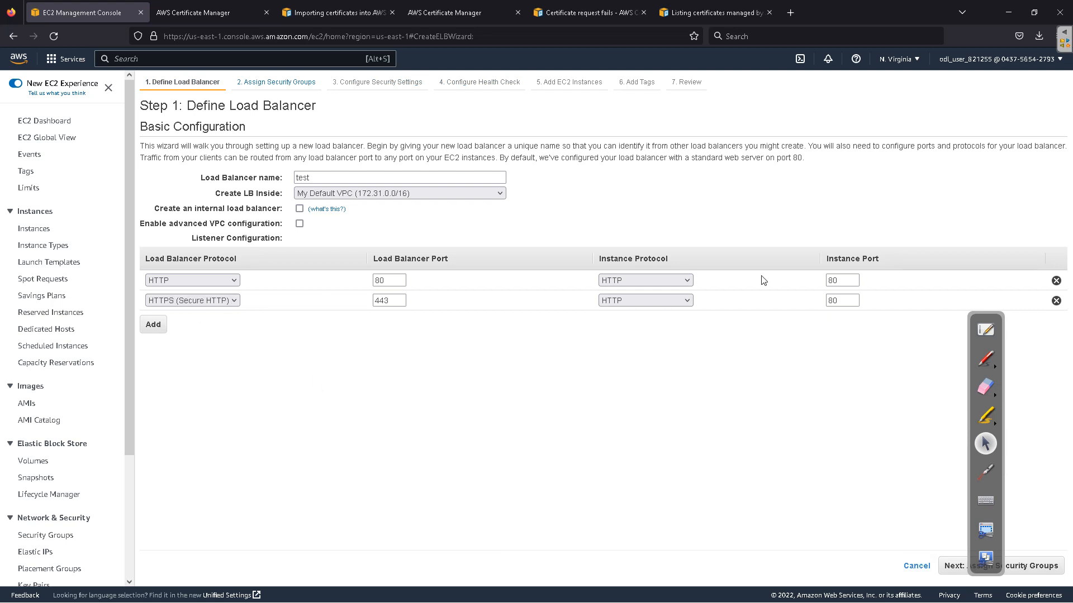
{"action": "left_click", "coordinate": [1055, 302]}
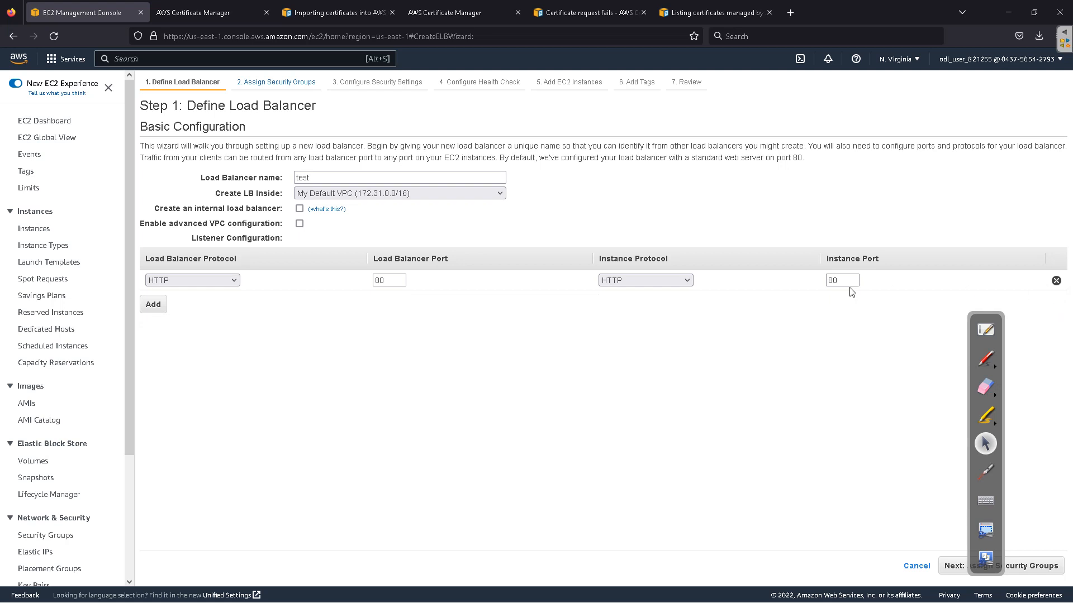
{"action": "left_click", "coordinate": [950, 568]}
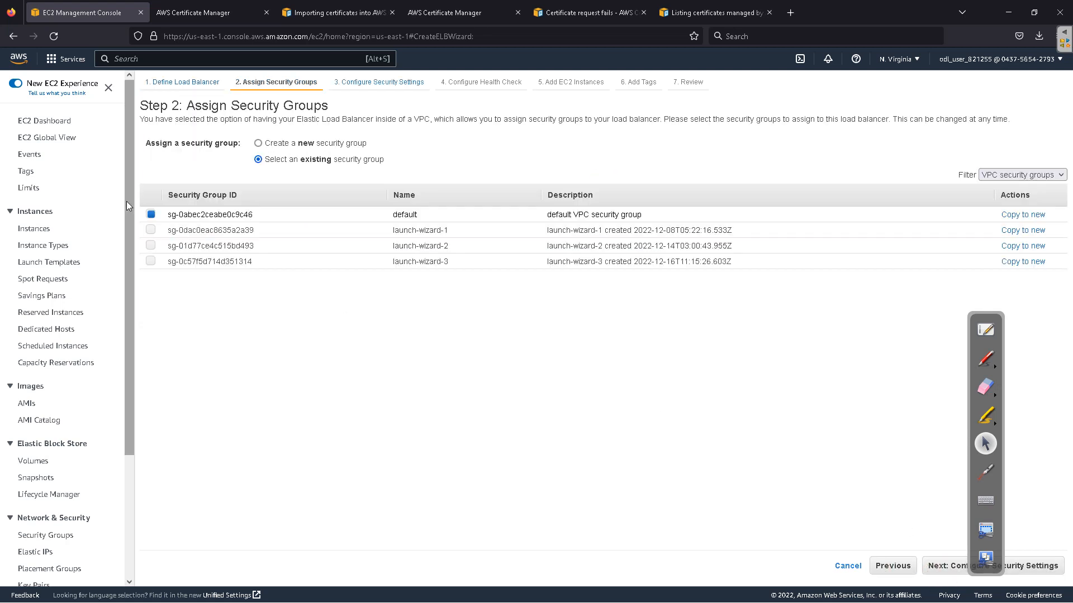
Step: Assign launch-wizard-1, launch-wizard-2 and launch-wizard-3 alongside the default security group, and continue past the security settings to the health check
{"action": "left_click", "coordinate": [150, 230]}
{"action": "left_click", "coordinate": [151, 246]}
{"action": "left_click", "coordinate": [150, 262]}
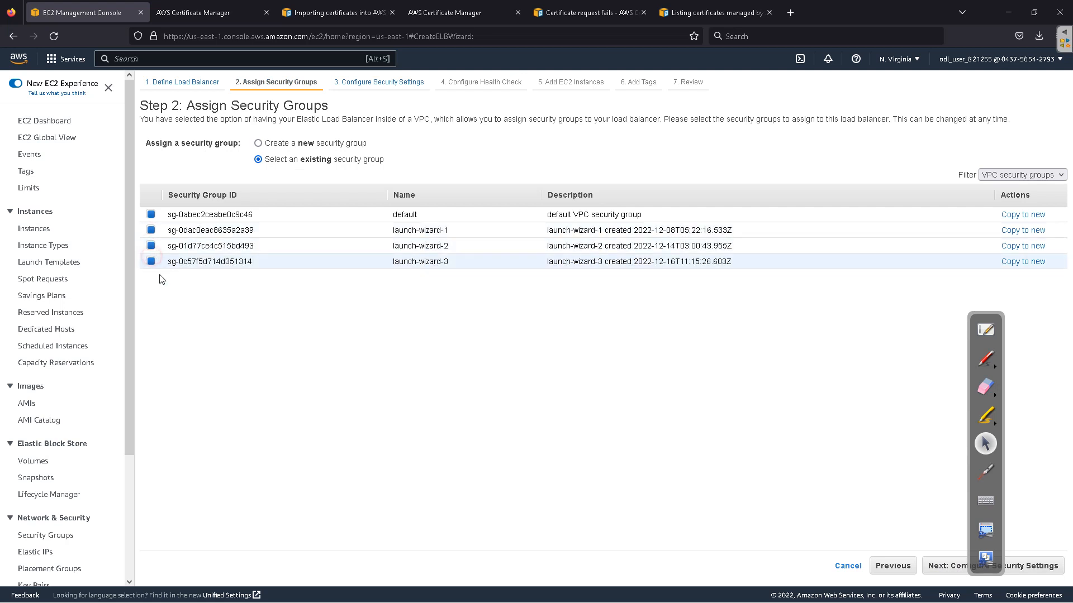
{"action": "left_click", "coordinate": [939, 567]}
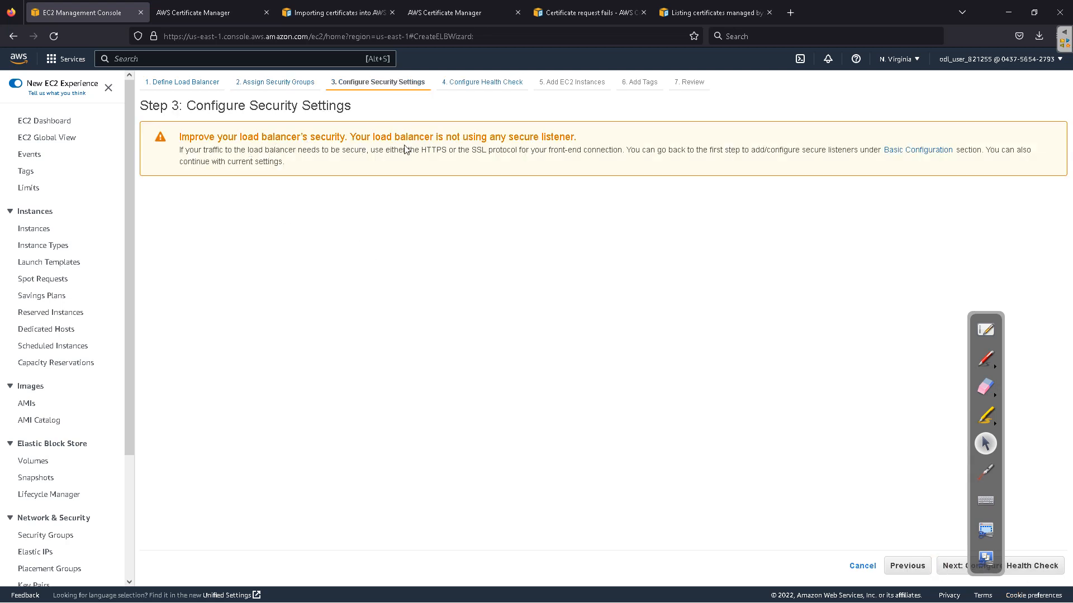
{"action": "left_click", "coordinate": [945, 569]}
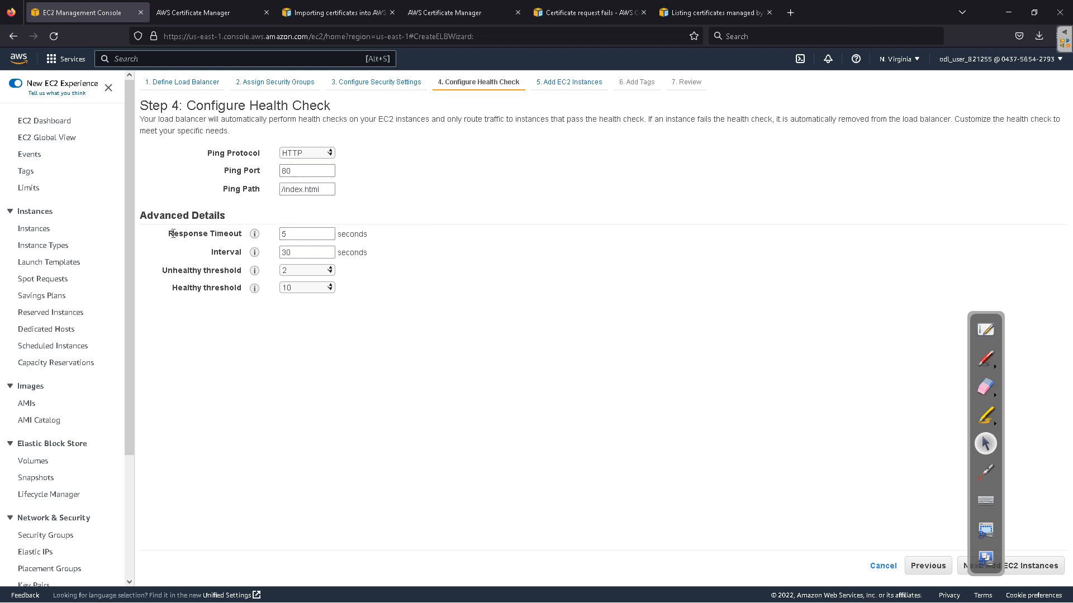
Step: Set the health check's response timeout to 4 seconds, interval to 5 seconds and healthy threshold to 2, and proceed to adding instances
{"action": "double_click", "coordinate": [281, 234]}
{"action": "type", "text": "4"}
{"action": "double_click", "coordinate": [306, 254]}
{"action": "type", "text": "5"}
{"action": "left_click", "coordinate": [301, 288]}
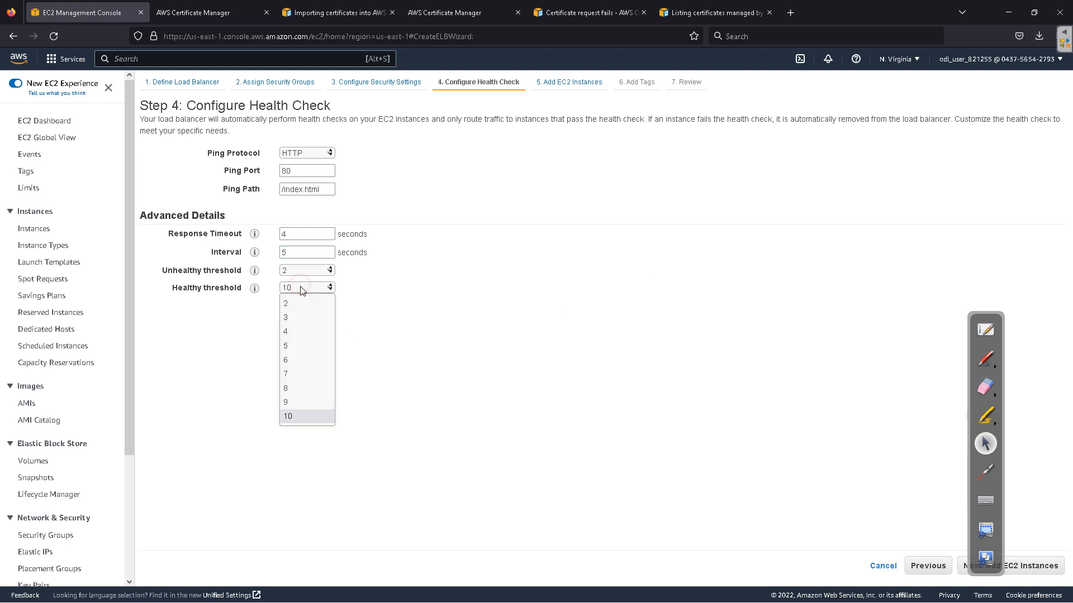
{"action": "left_click", "coordinate": [306, 304]}
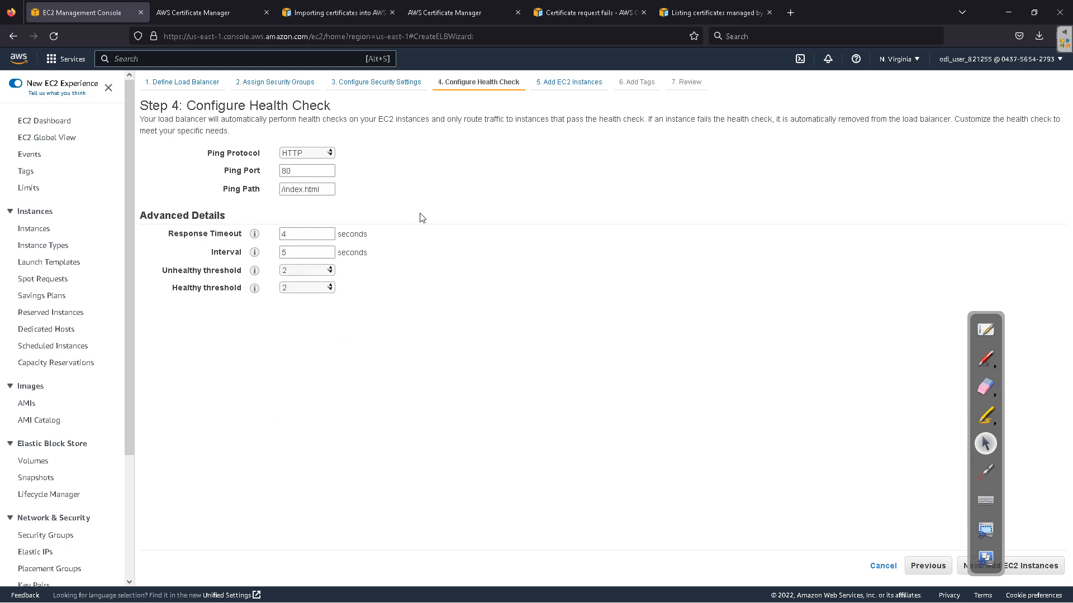
{"action": "left_click", "coordinate": [1052, 569]}
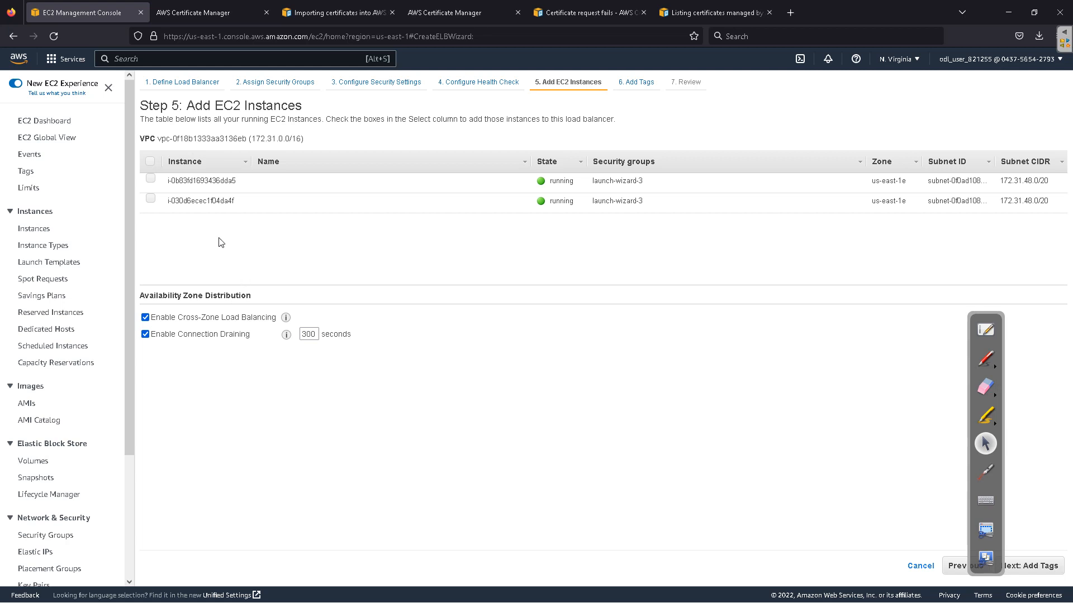
Step: Add both running EC2 instances to the load balancer and proceed to the tags
{"action": "left_click", "coordinate": [150, 179]}
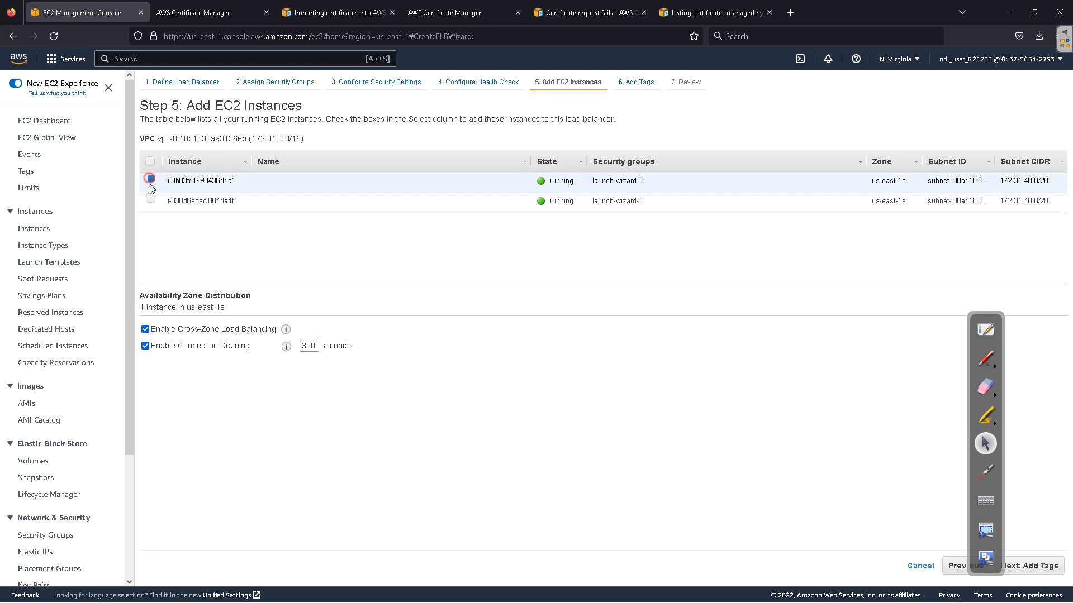
{"action": "left_click", "coordinate": [151, 199]}
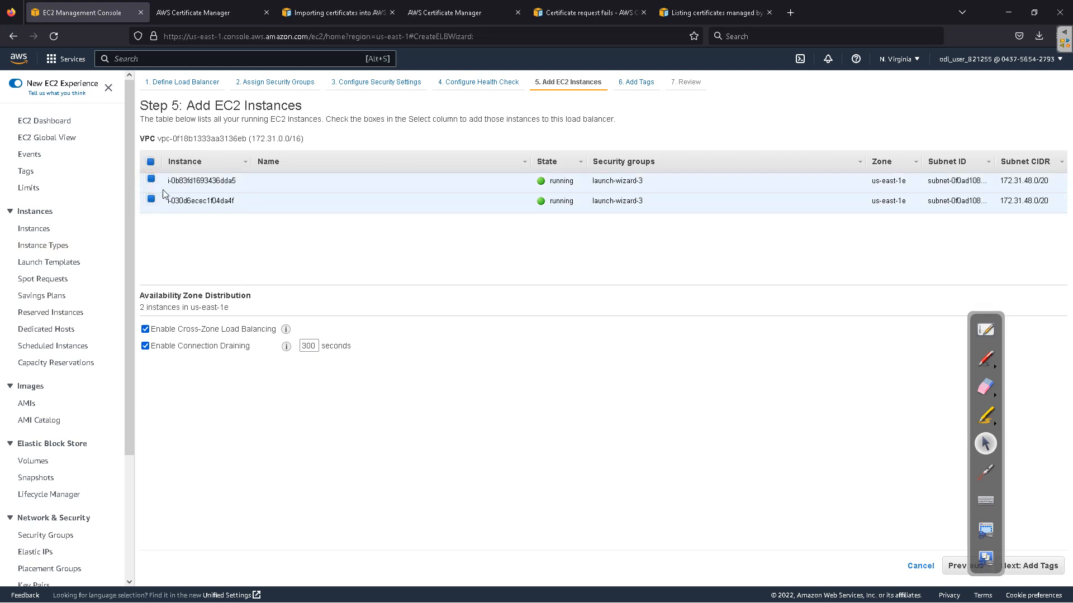
{"action": "left_click", "coordinate": [957, 569]}
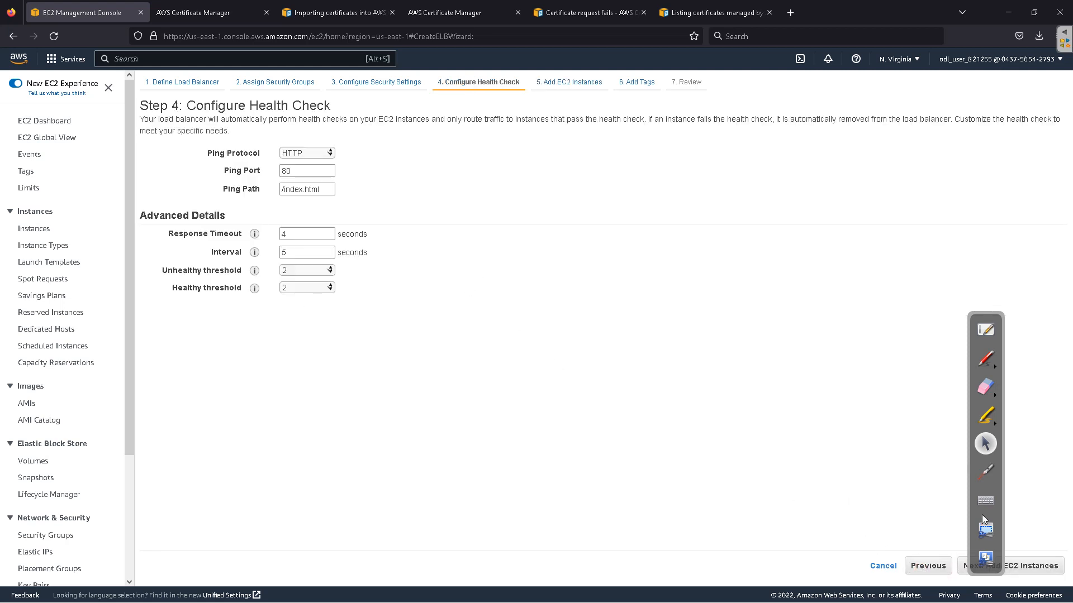
{"action": "left_click", "coordinate": [1032, 566]}
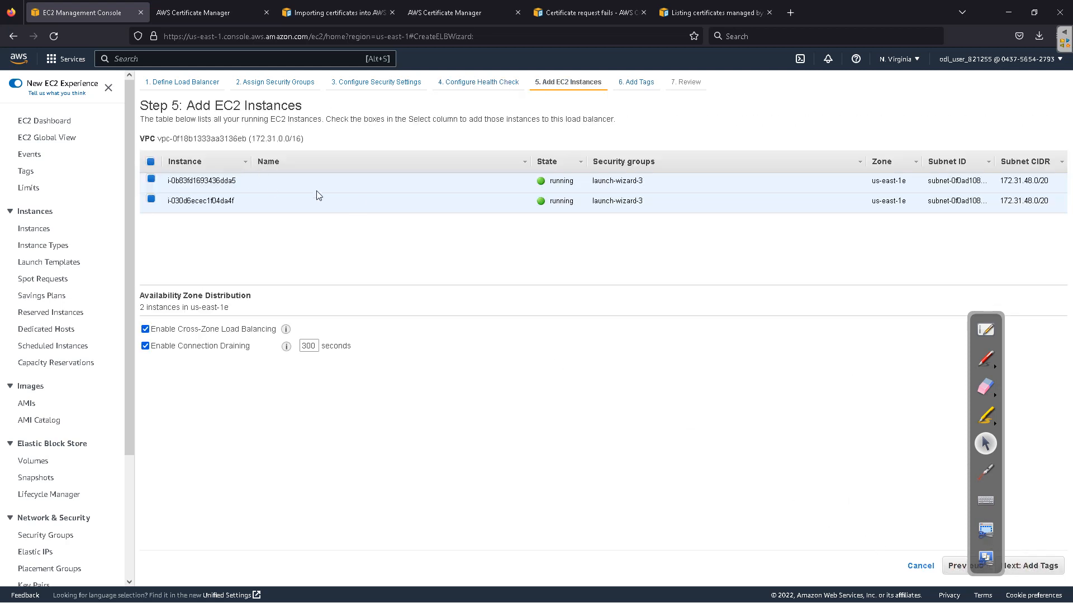
{"action": "left_click", "coordinate": [1033, 567]}
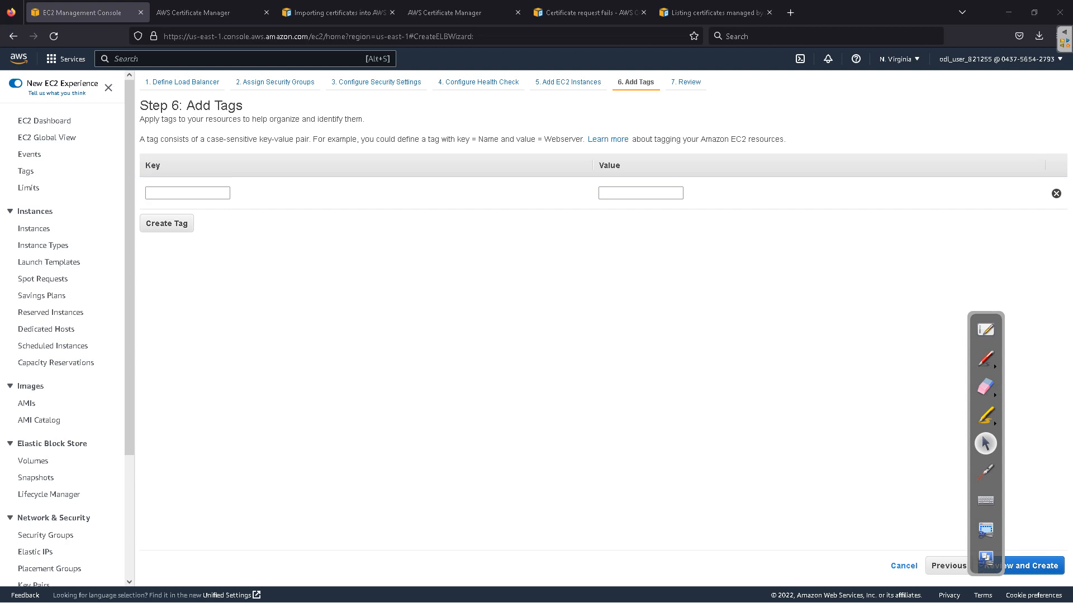
Step: Add a tag with key test and value test, and review and create the load balancer
{"action": "left_click", "coordinate": [172, 192]}
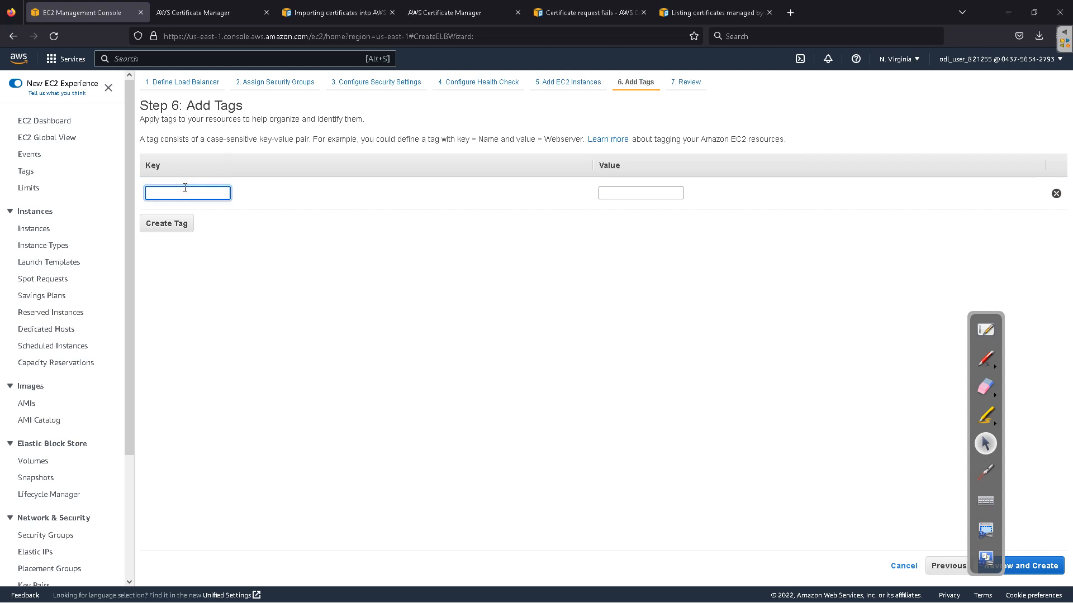
{"action": "key", "text": "Tab"}
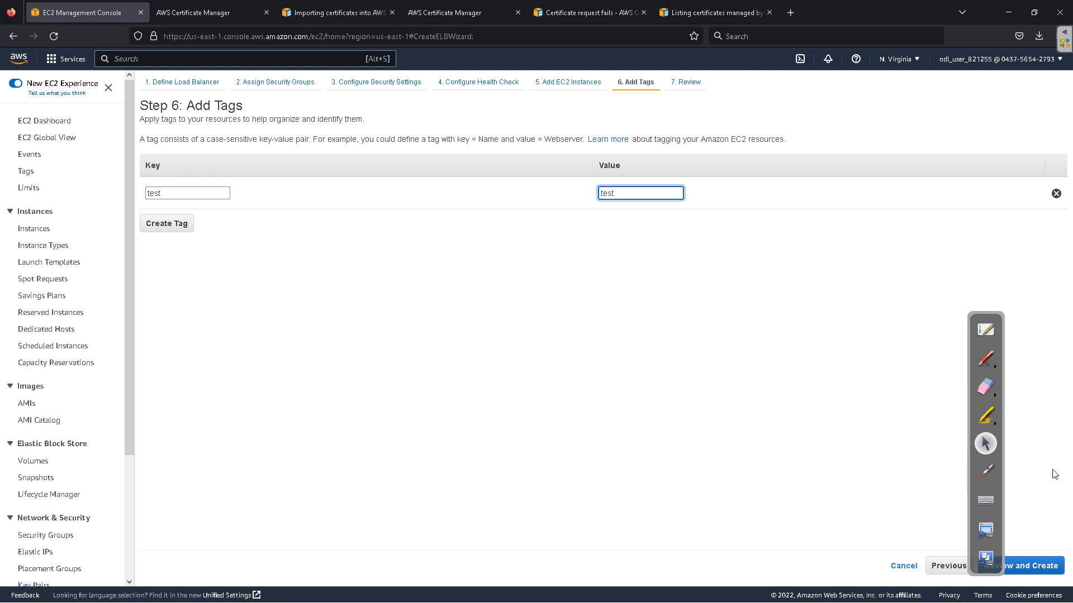
{"action": "left_click", "coordinate": [1040, 566]}
{"action": "left_click", "coordinate": [1042, 566]}
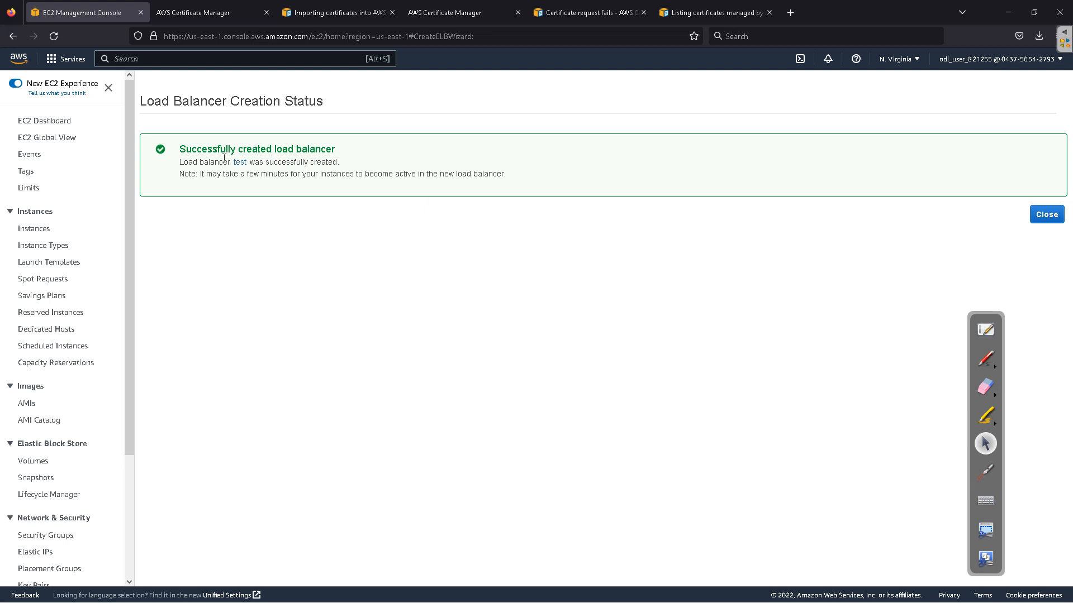
Step: Close the creation status and select the test load balancer in the load balancer list
{"action": "left_click", "coordinate": [1050, 218]}
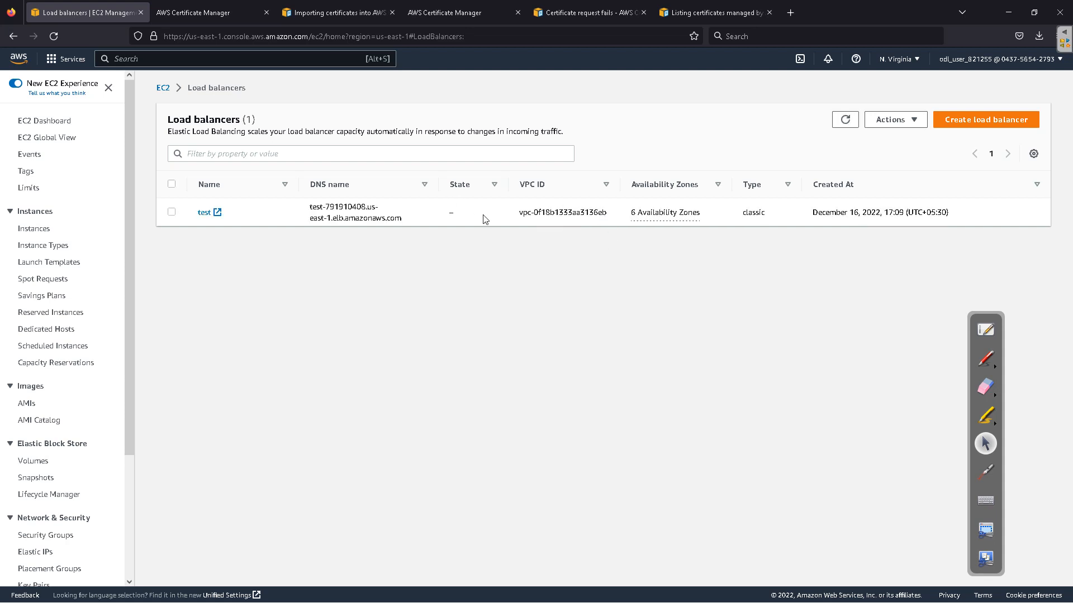
{"action": "left_click", "coordinate": [173, 213]}
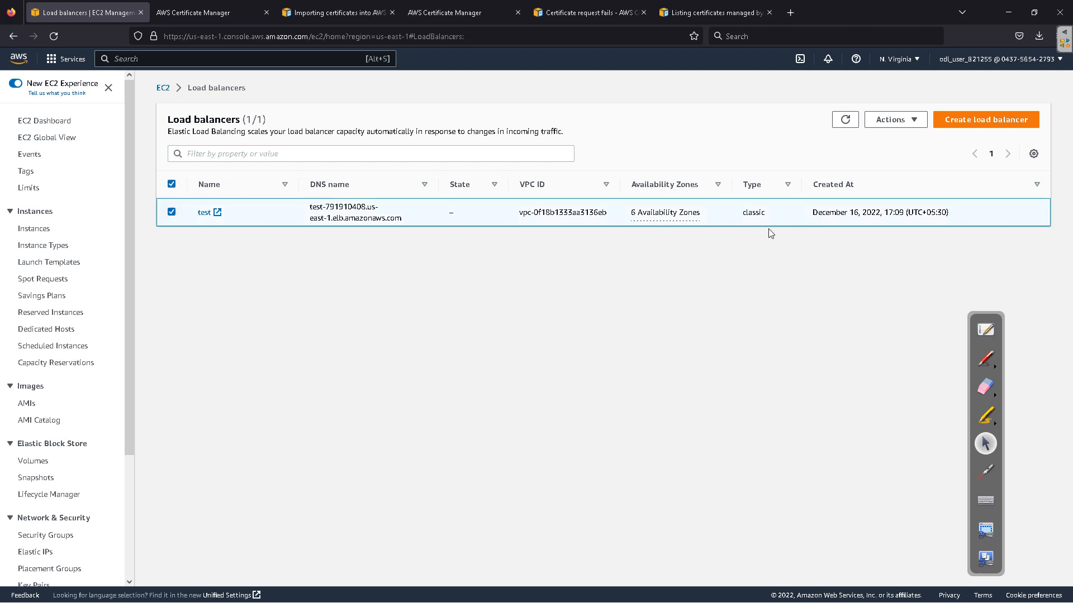